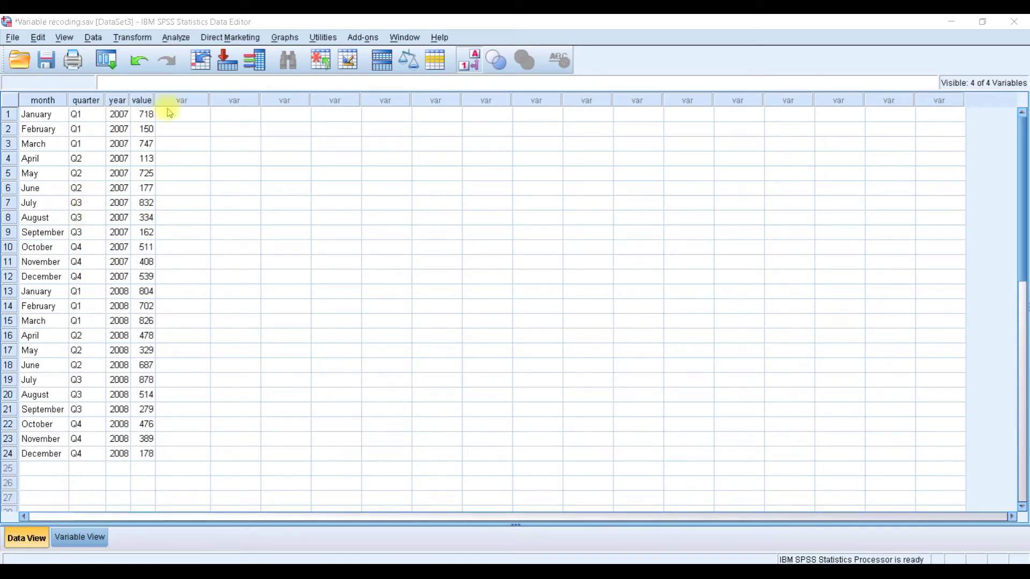
Step: Select the first empty column, open Recode into Different Variables, and close it unused
click(181, 100)
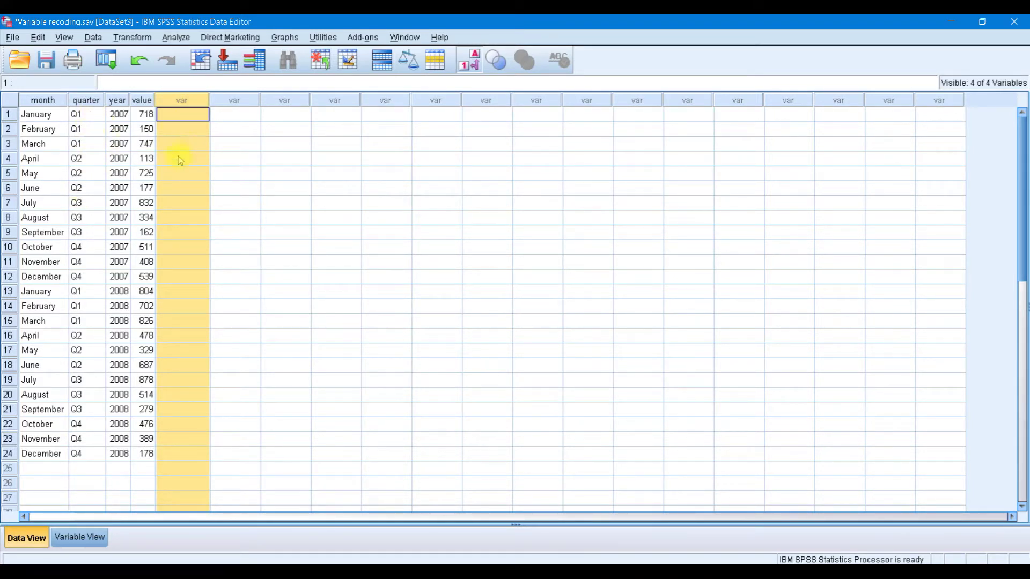
click(133, 38)
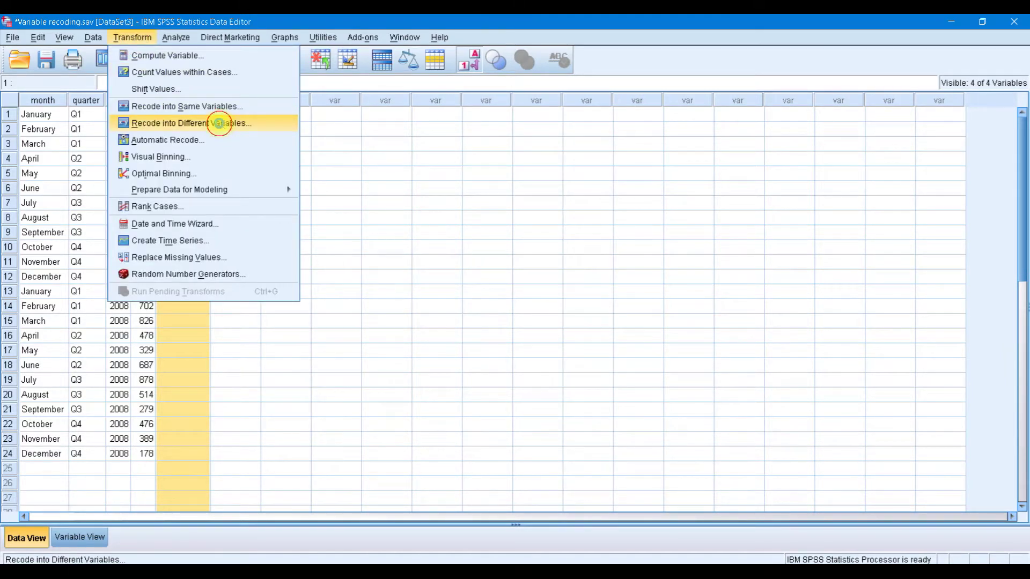
click(220, 123)
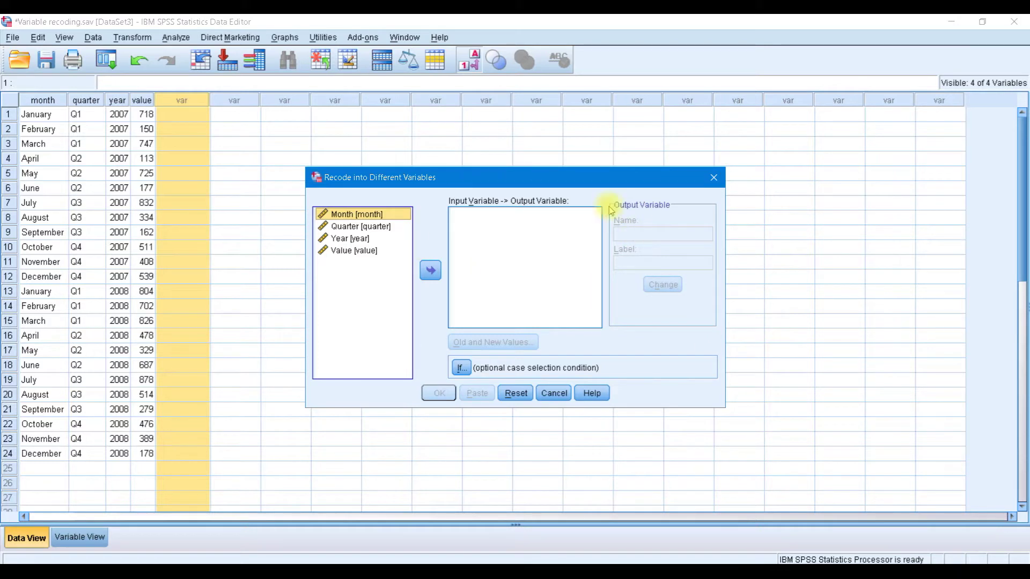
click(713, 177)
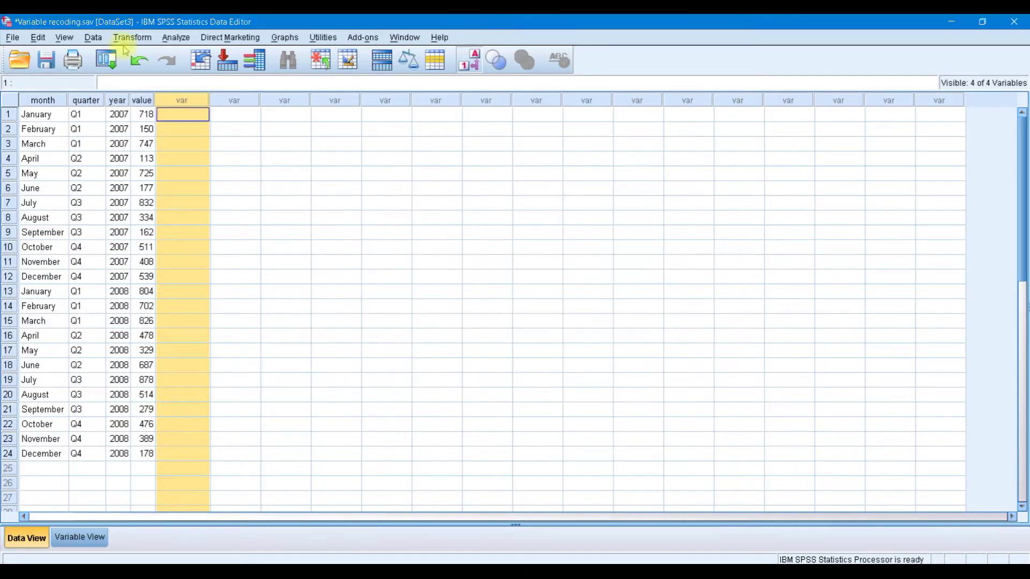
Step: Look over the Recode into Same Variables dialog, then dismiss it
click(127, 39)
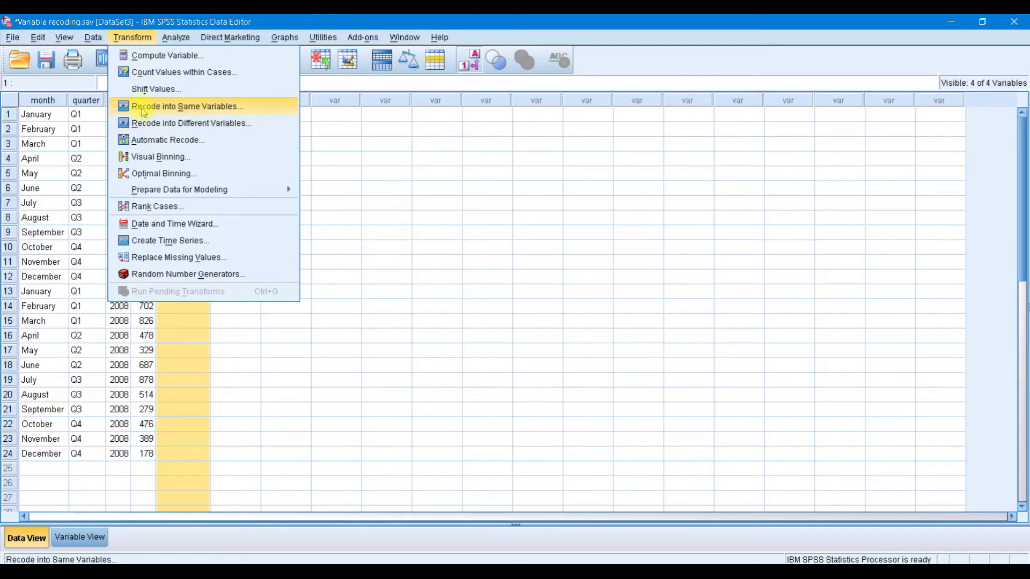
click(247, 104)
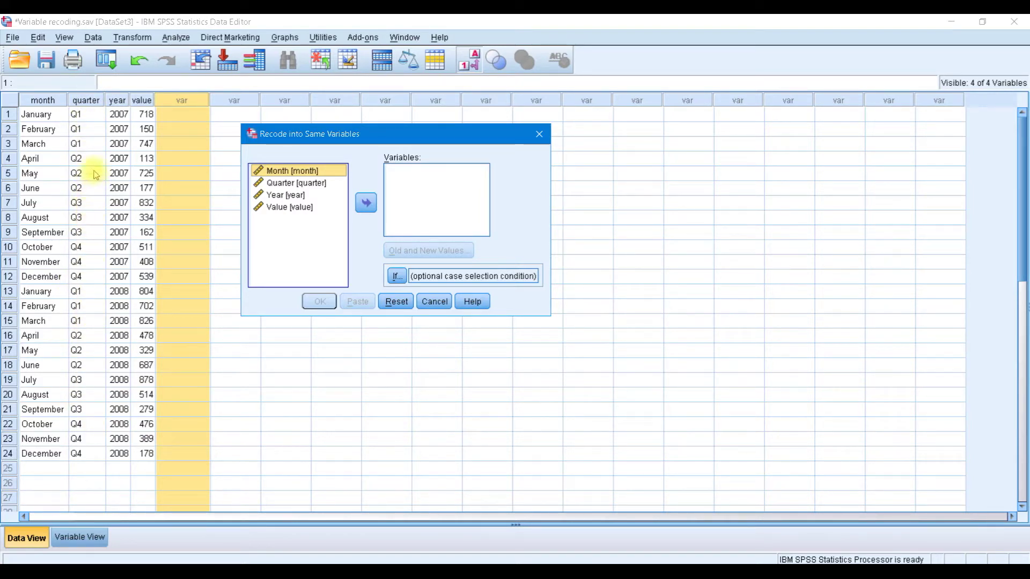
click(434, 304)
Step: In Recode into Different Variables, recode quarter into a new output variable named half_year
click(133, 37)
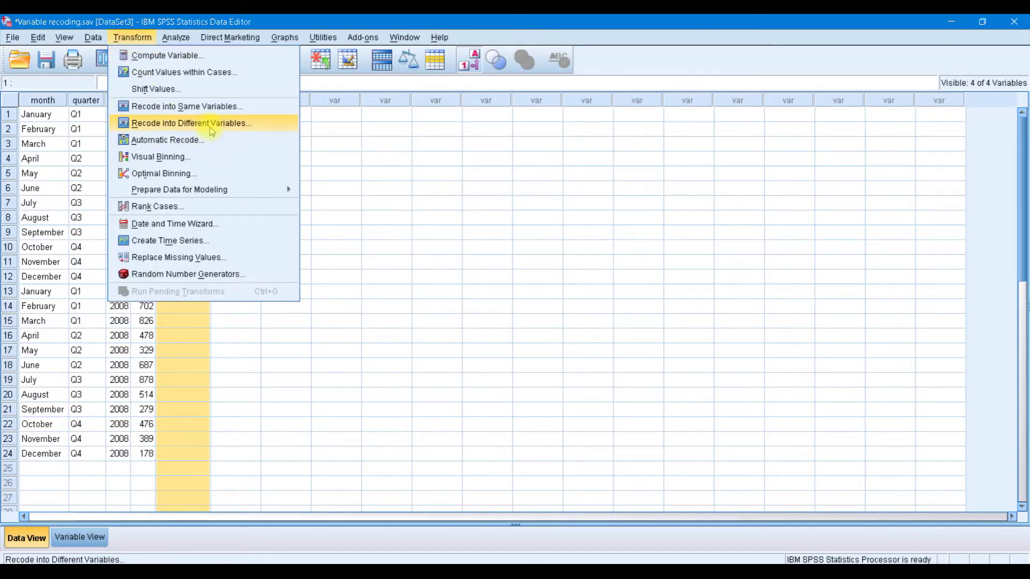
click(208, 124)
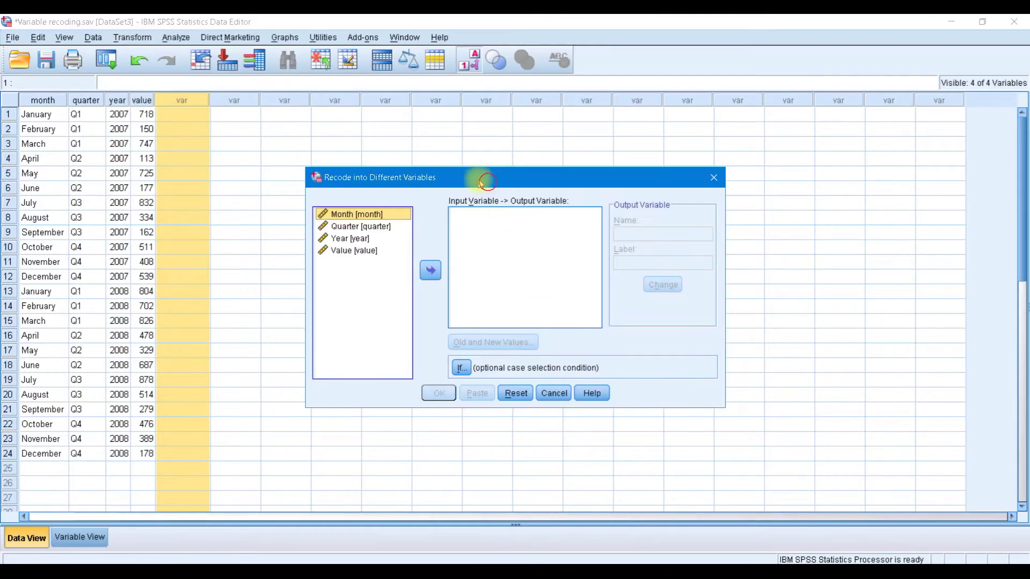
drag(476, 180, 418, 148)
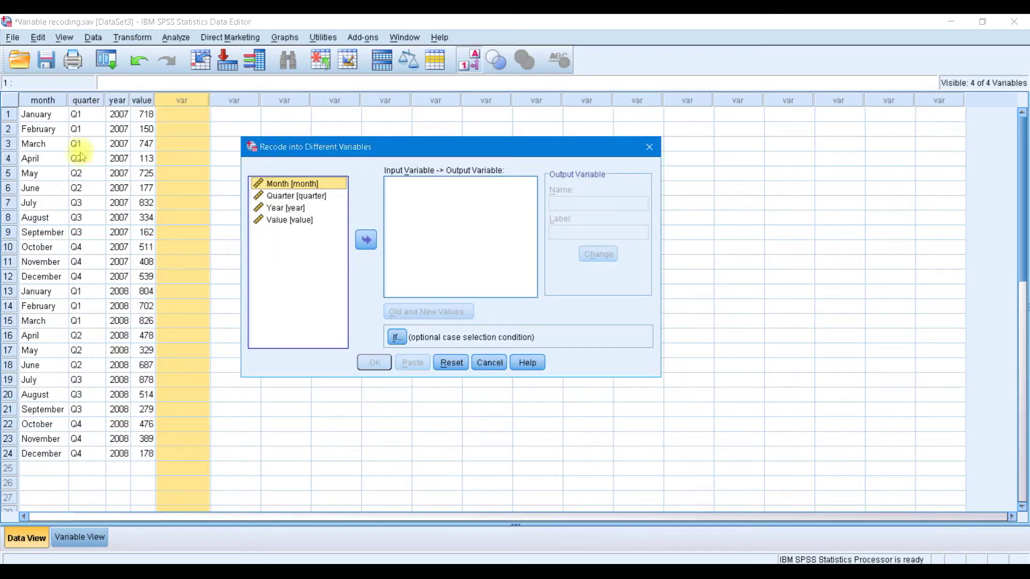
click(86, 102)
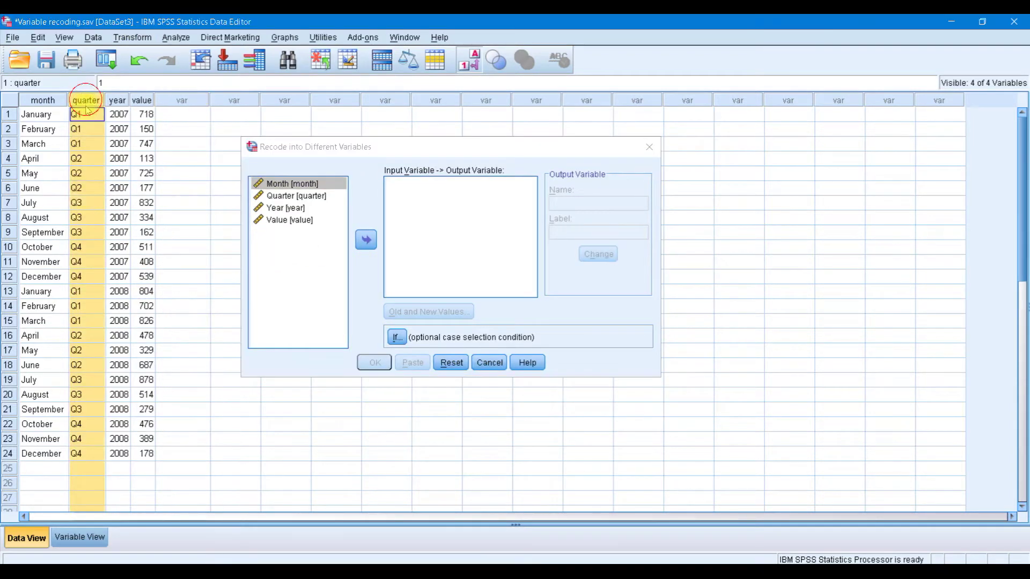
click(292, 196)
click(366, 240)
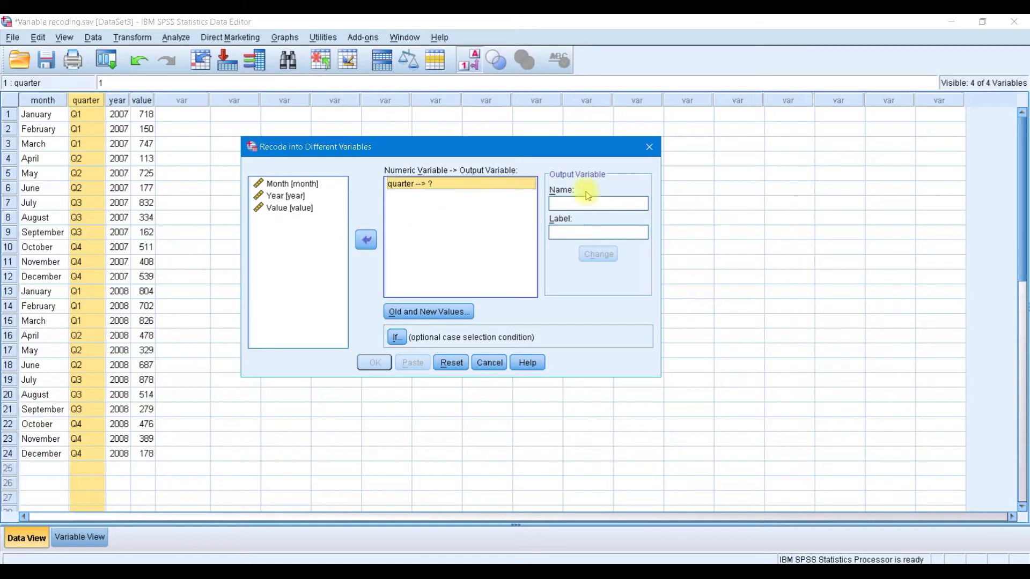
click(568, 202)
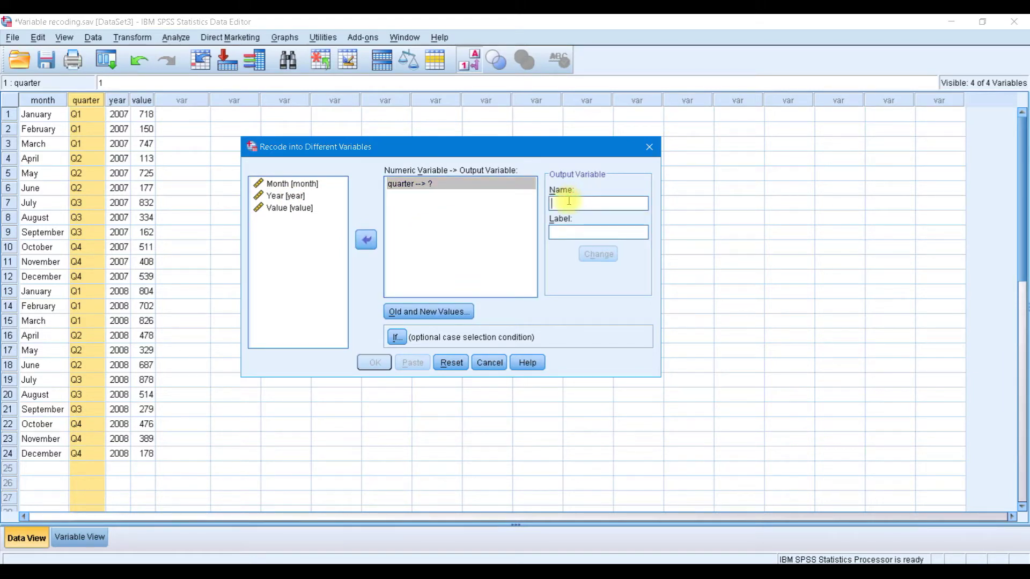
text(half_year)
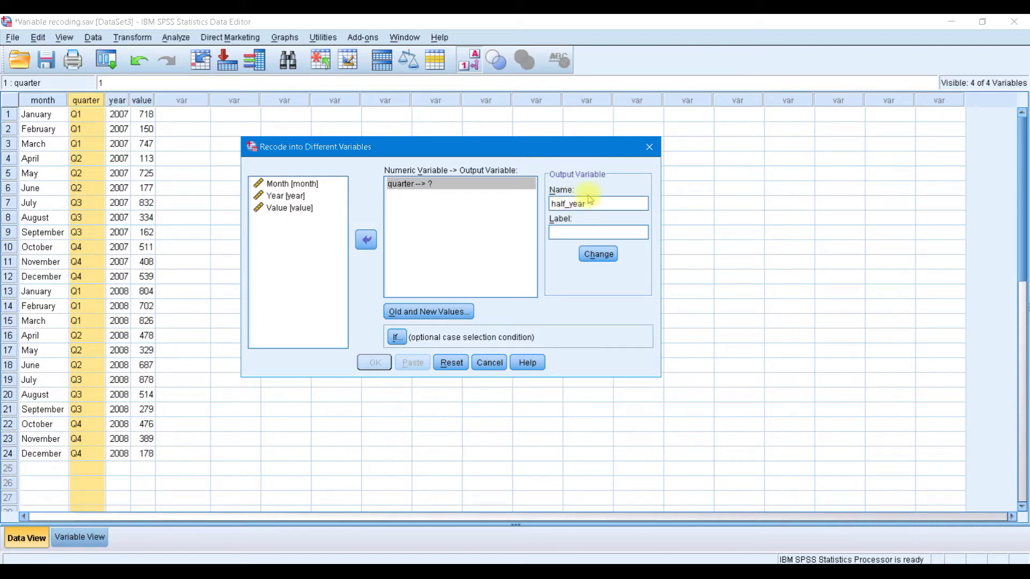
click(600, 254)
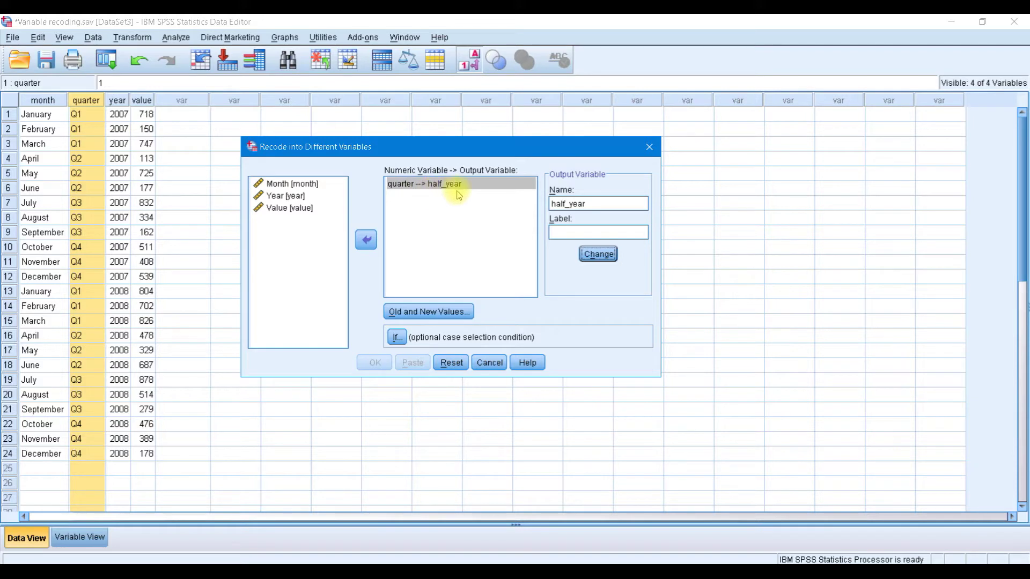
Step: Map old quarter values 1 and 2 to new value 1
click(445, 316)
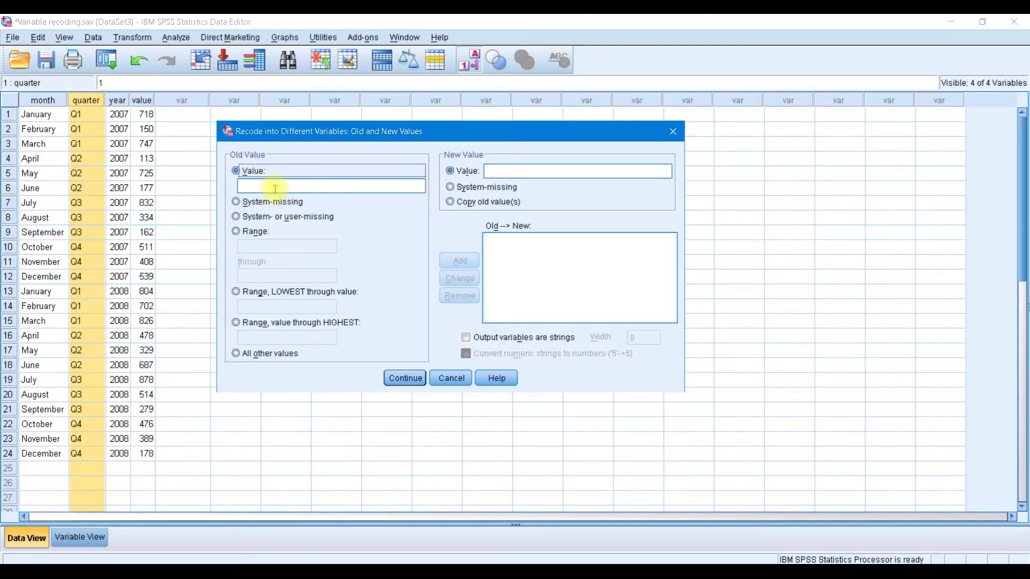
click(275, 188)
text(1)
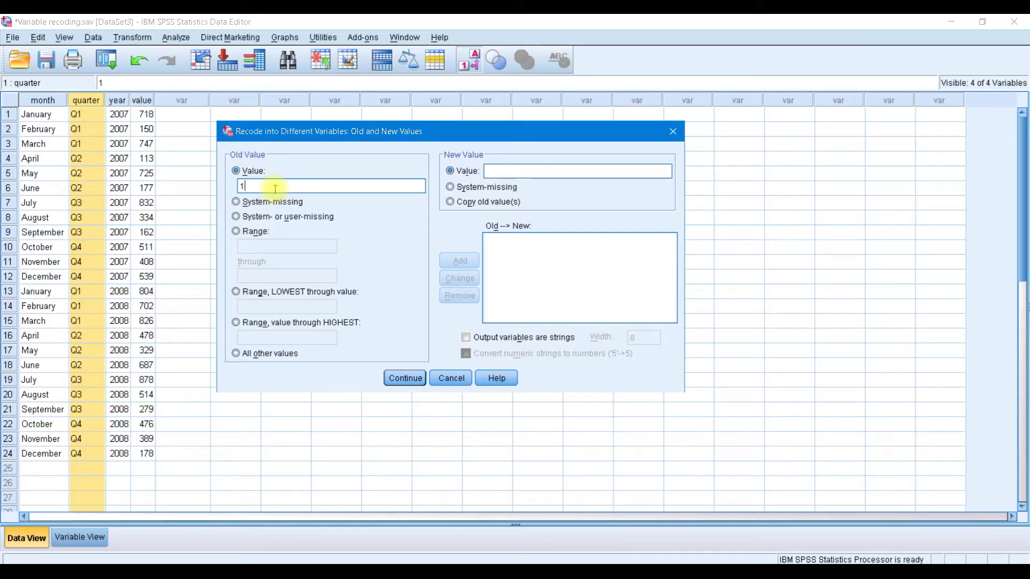
key(Tab)
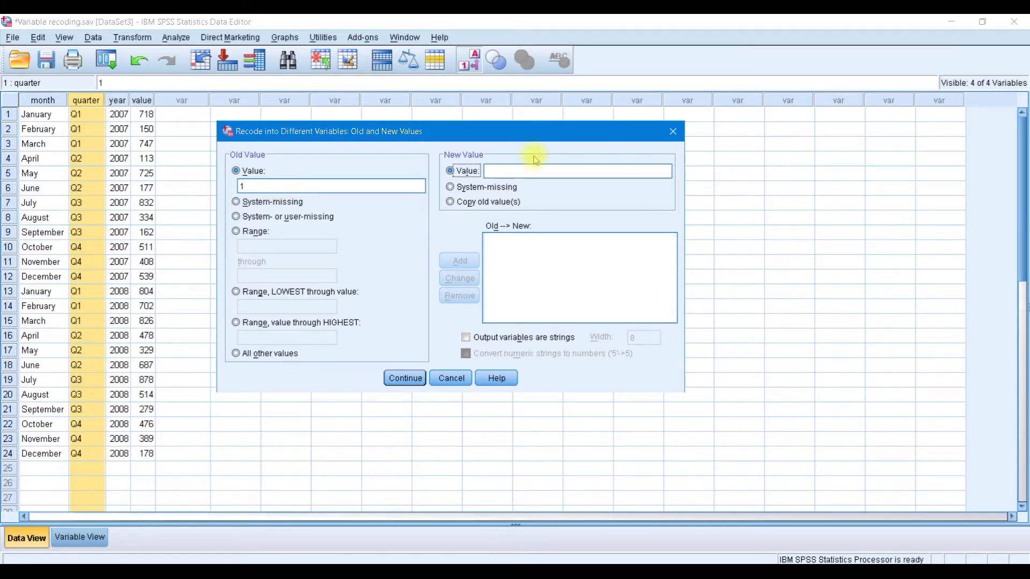
click(493, 171)
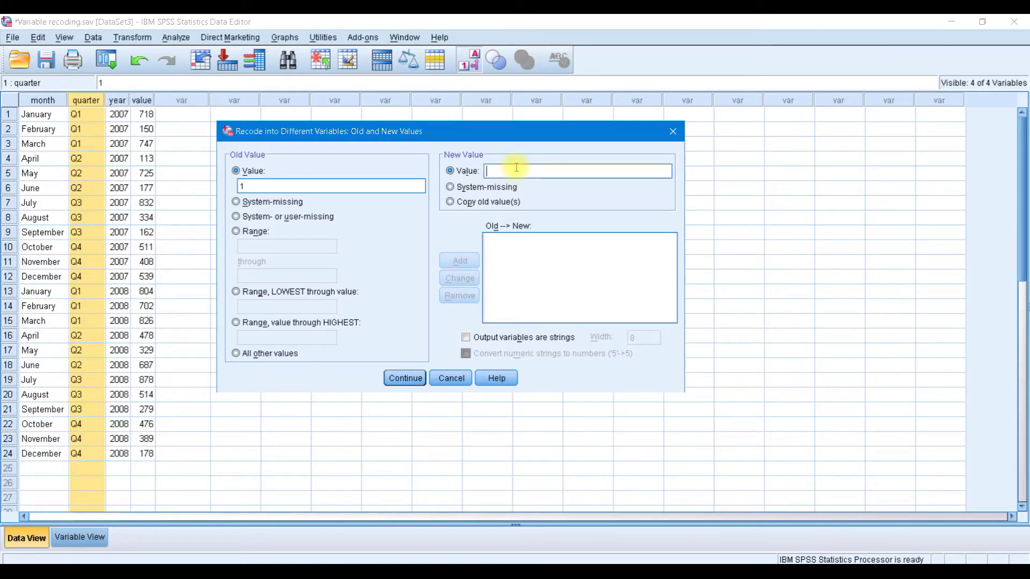
text(1)
click(459, 261)
key(Tab)
text(2)
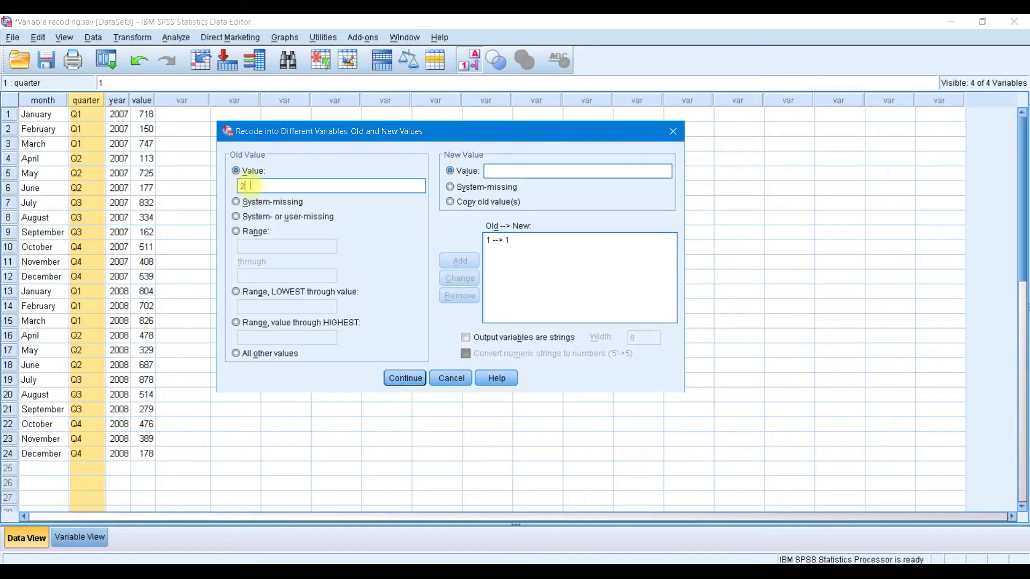
click(530, 171)
text(1)
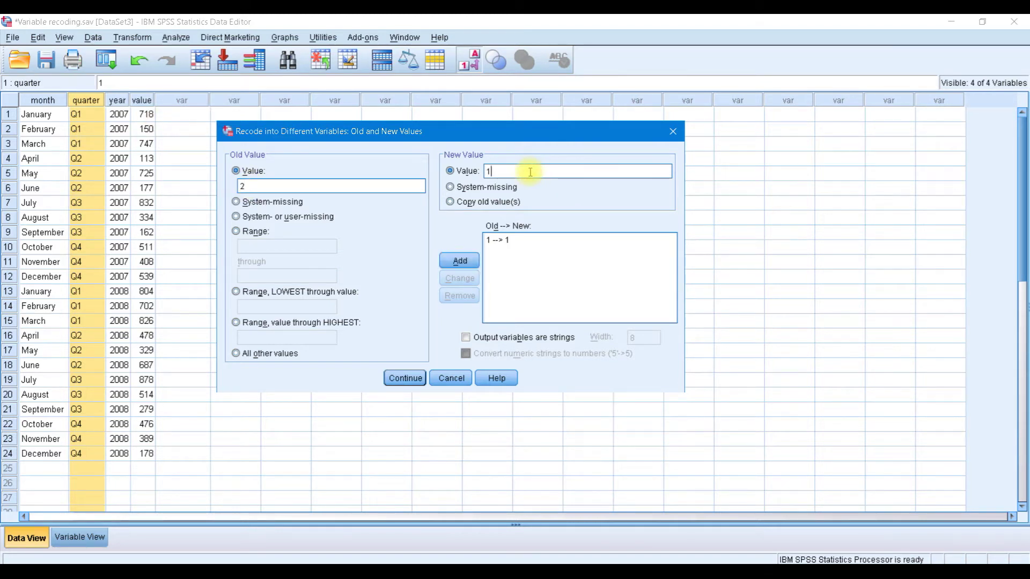
click(460, 261)
Step: Map quarters 3 and 4 to new value 2 and run the recode into half_year
click(252, 187)
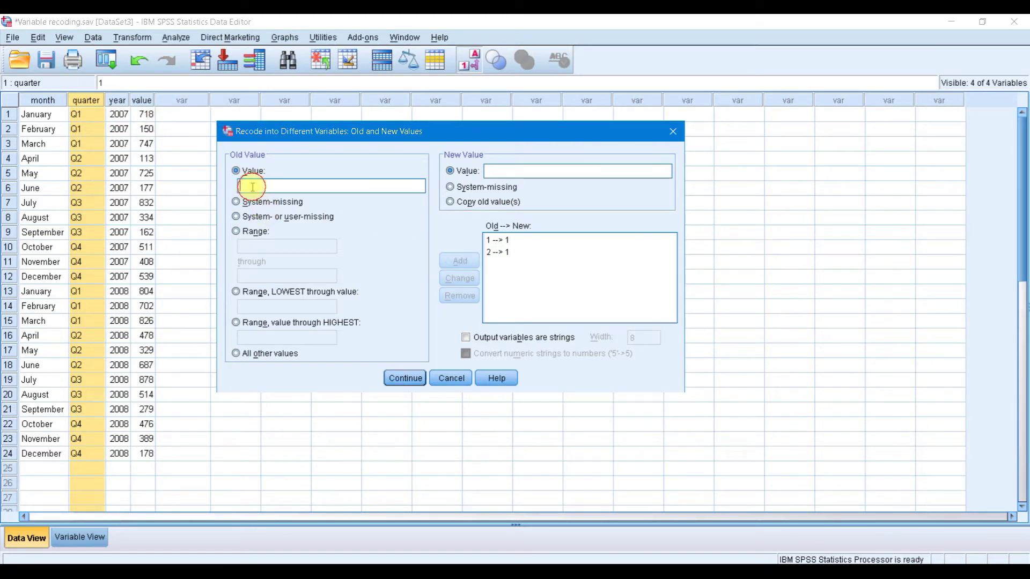
text(3)
click(494, 171)
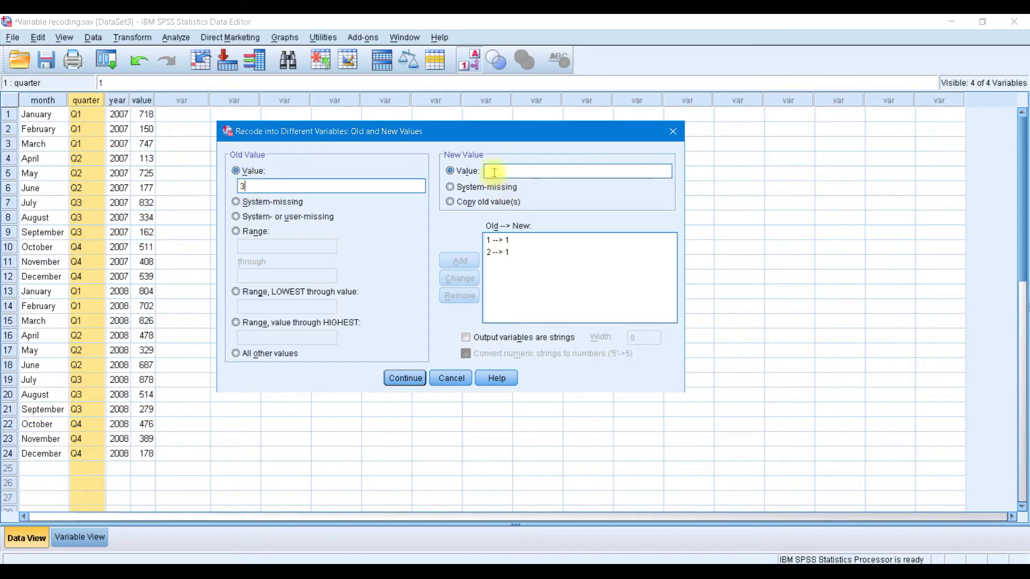
text(2)
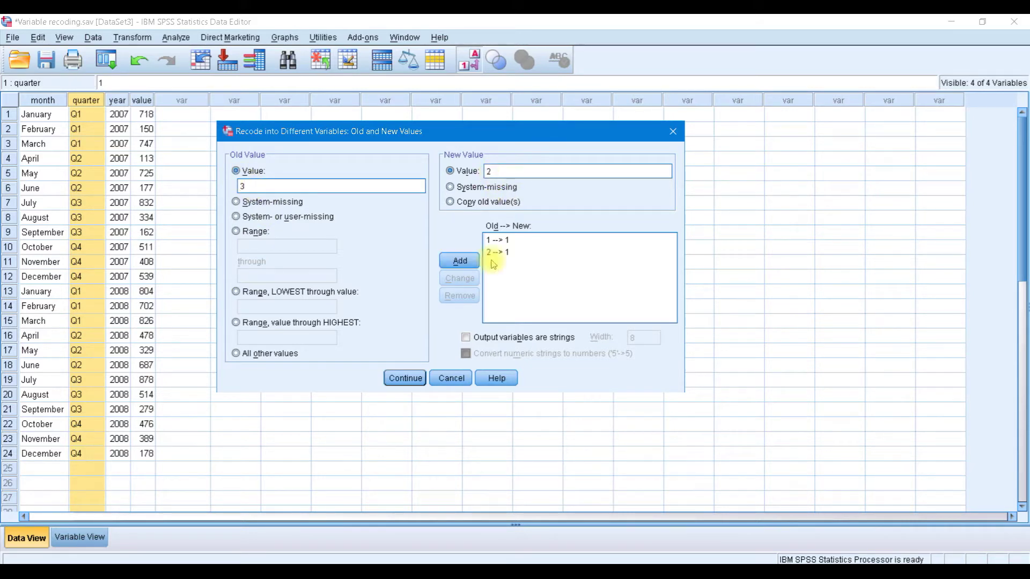
click(460, 261)
click(263, 187)
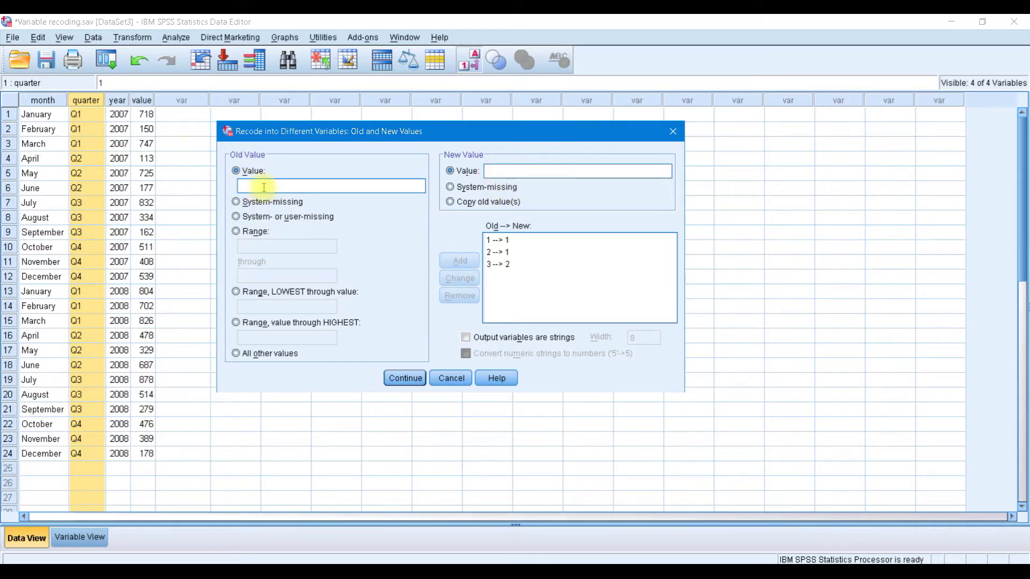
text(4)
click(502, 171)
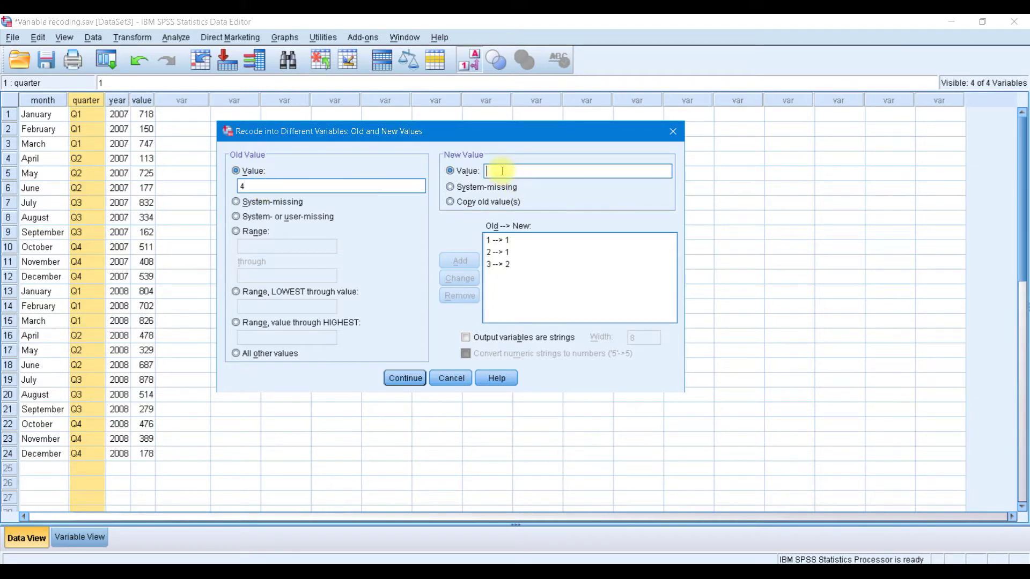
text(2)
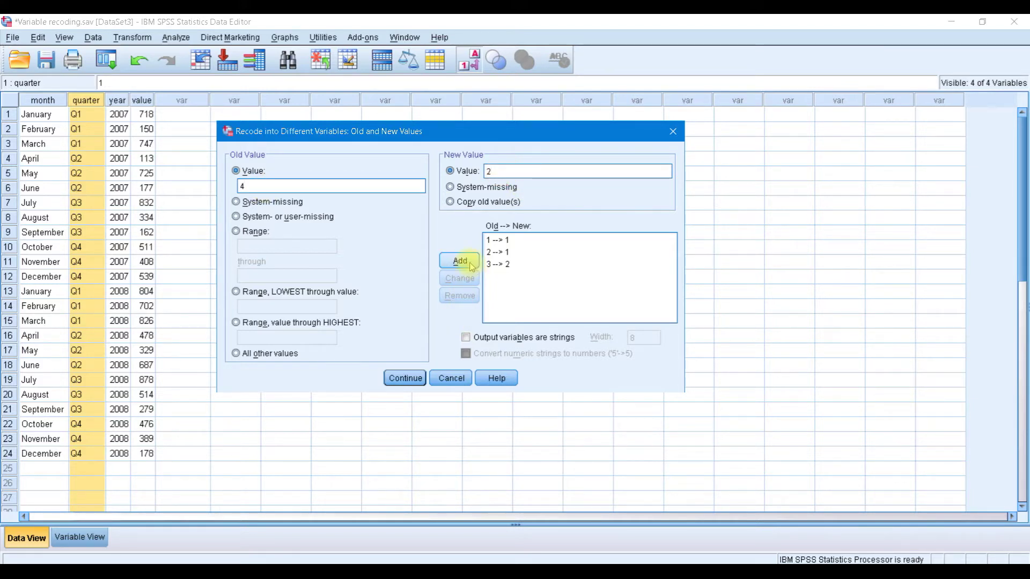
click(460, 261)
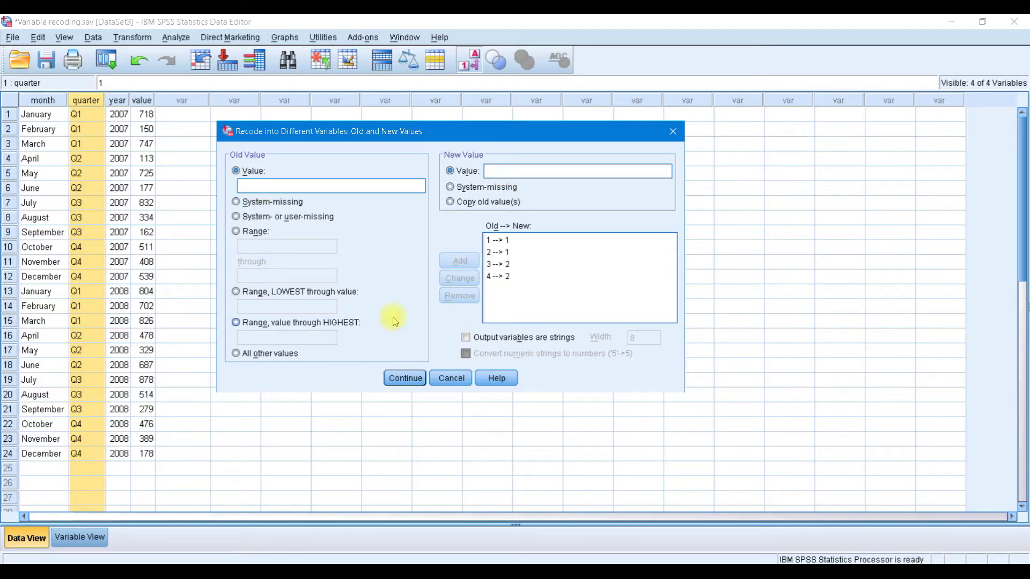
click(405, 378)
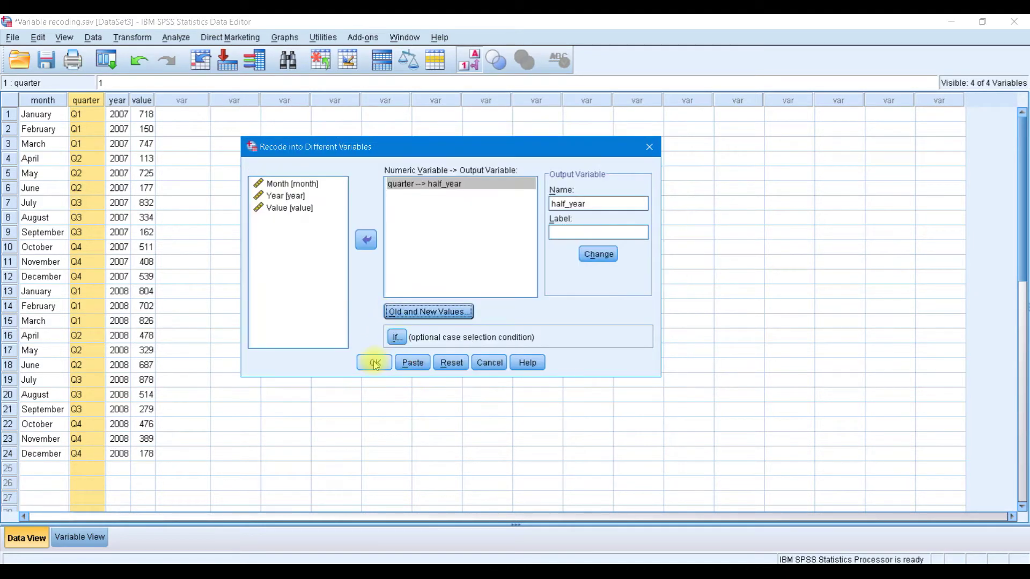
click(375, 363)
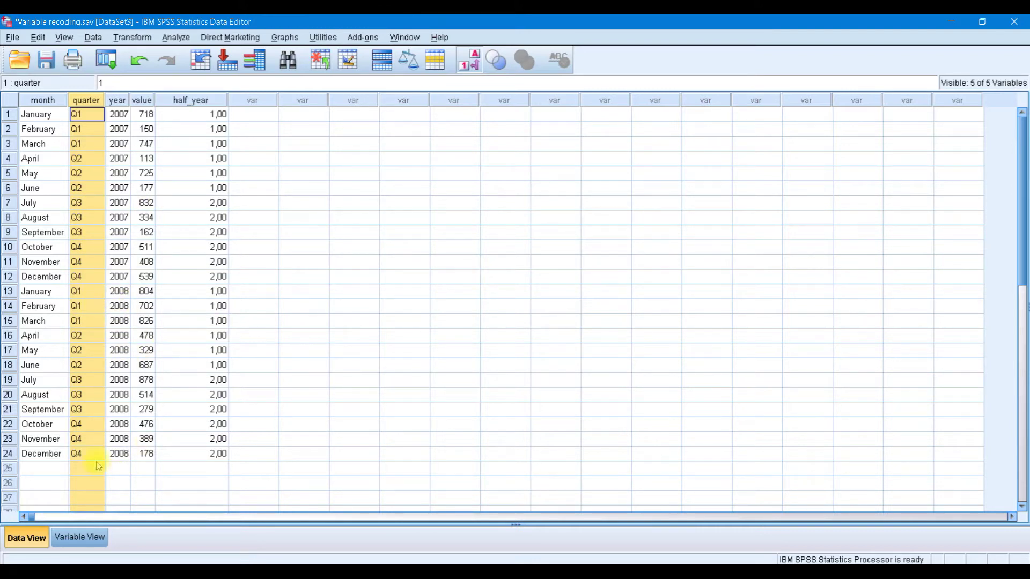
Step: Review half_year's 1,00 and 2,00 values, then switch to Variable View
click(81, 538)
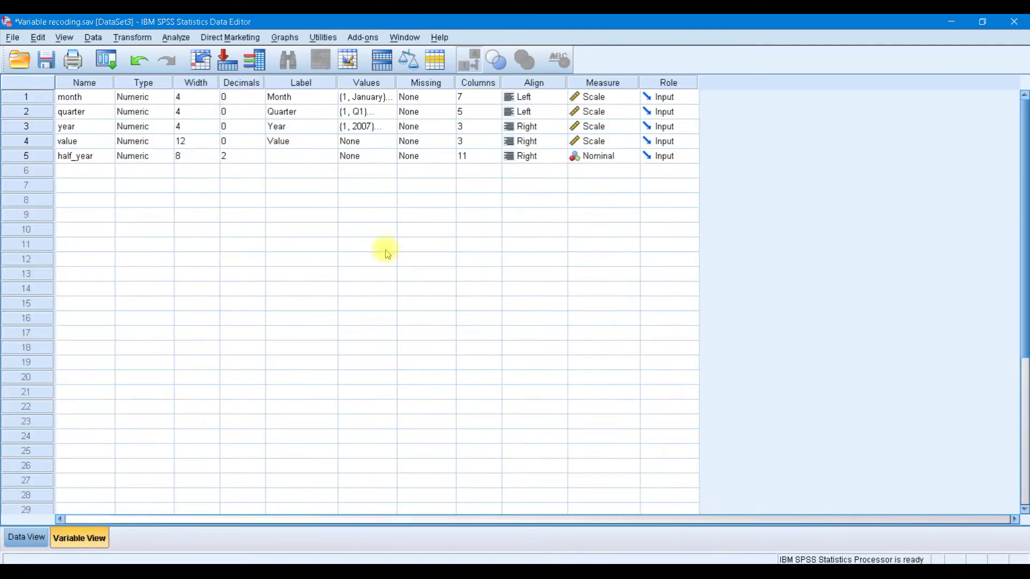
Step: Give half_year the value labels 1 = H1 and 2 = H2
click(381, 157)
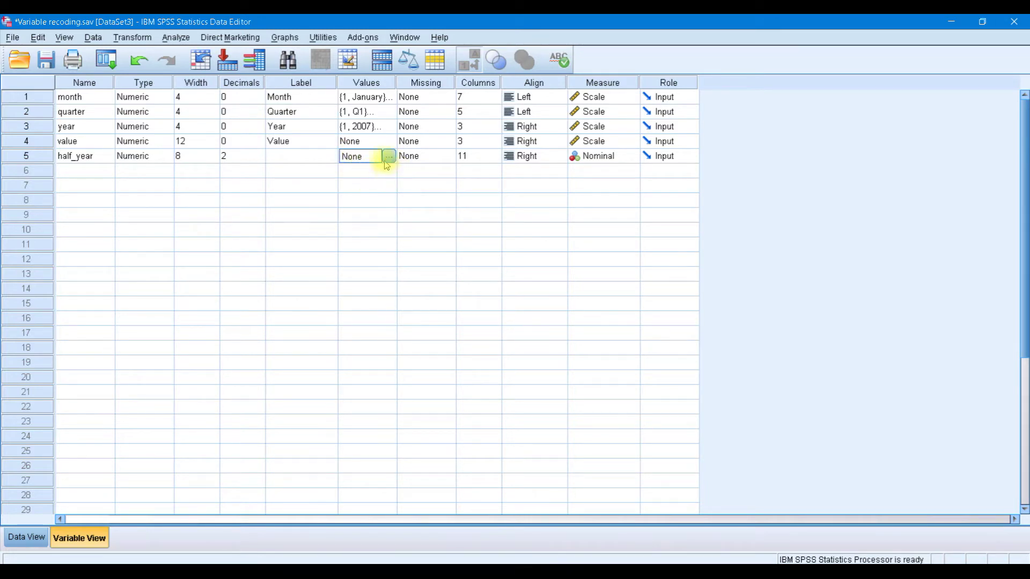
click(389, 157)
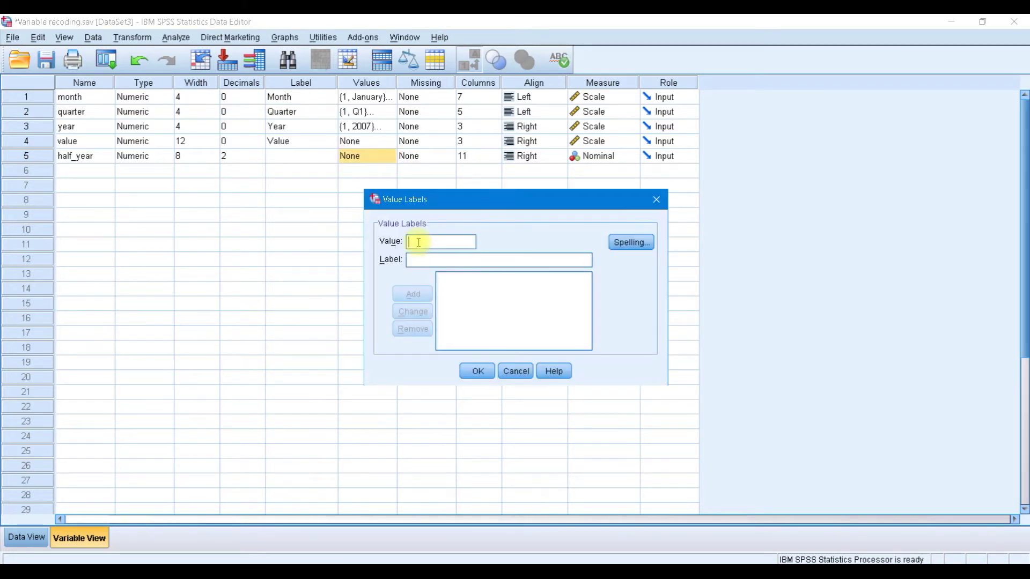
text(1)
key(Tab)
text(H)
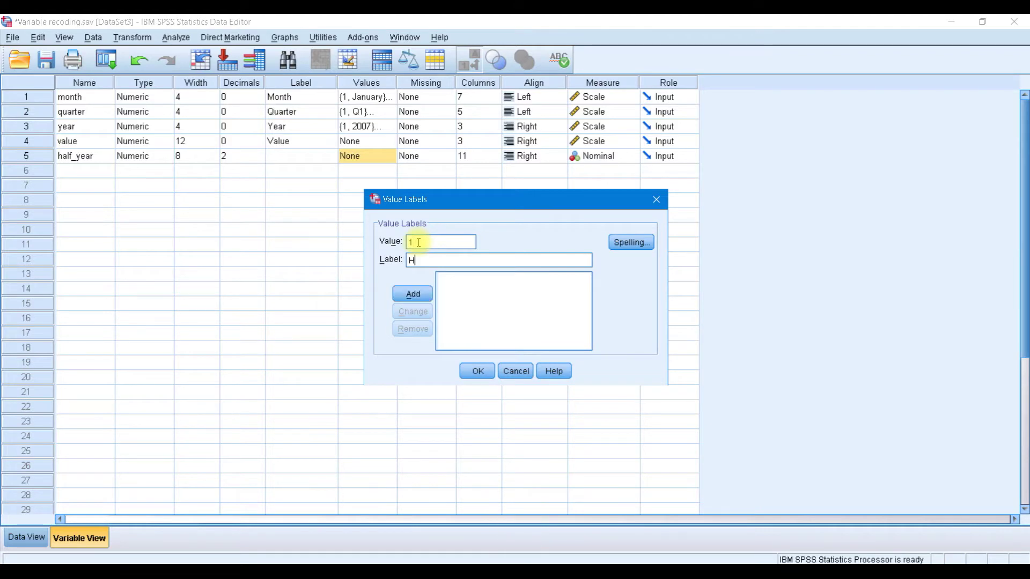
key(Return)
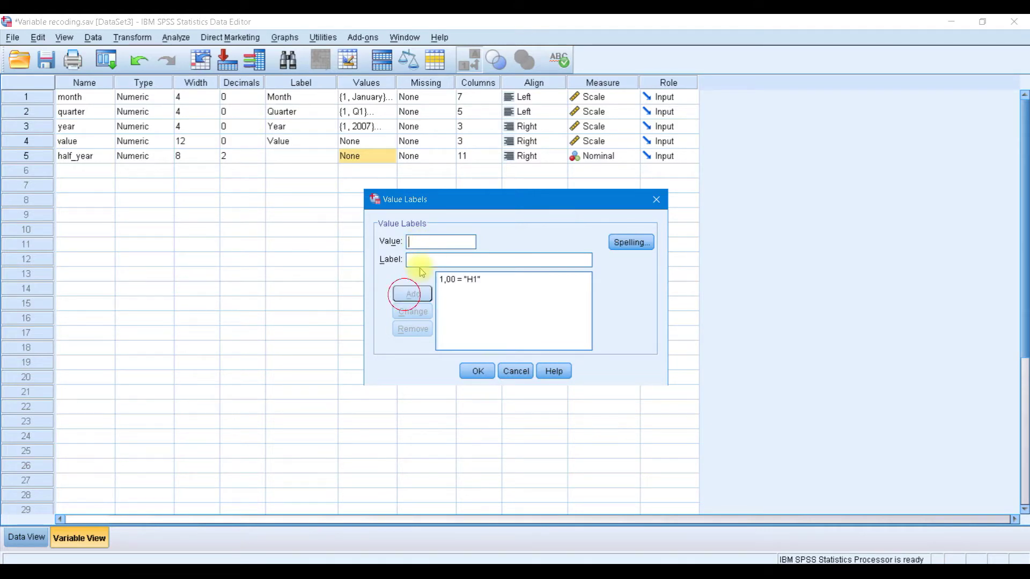
text(2)
key(Tab)
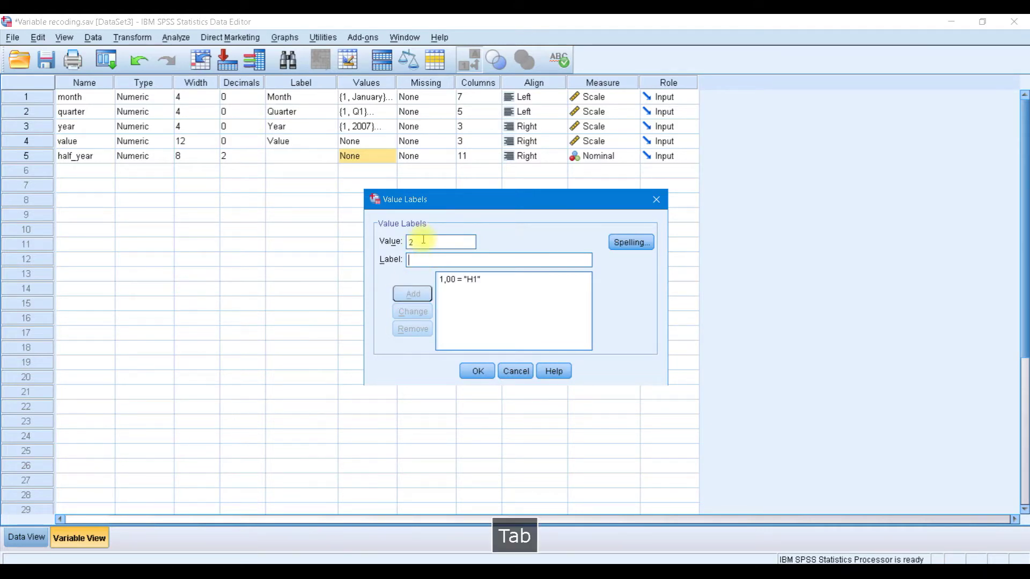
text(H2)
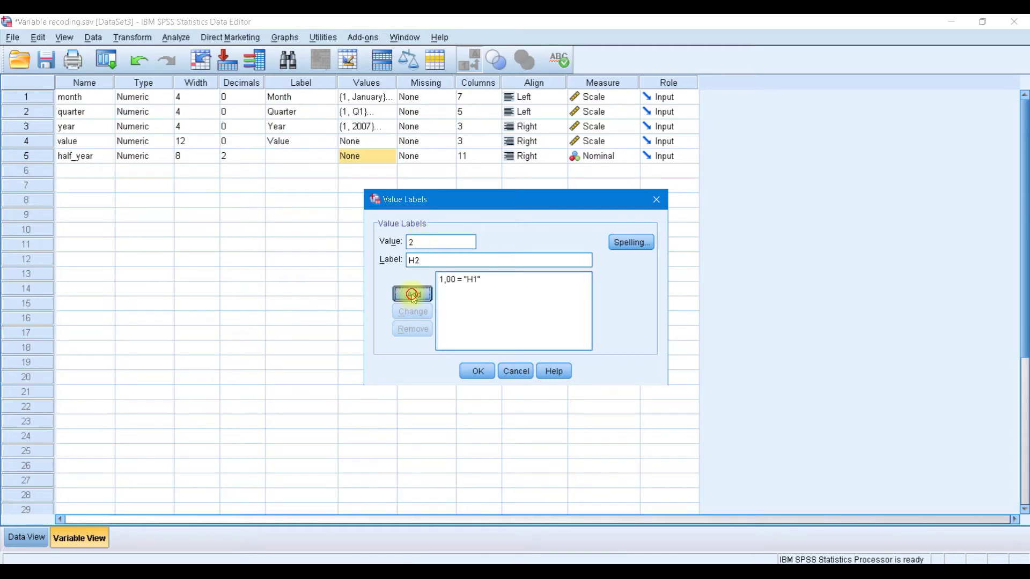
click(411, 294)
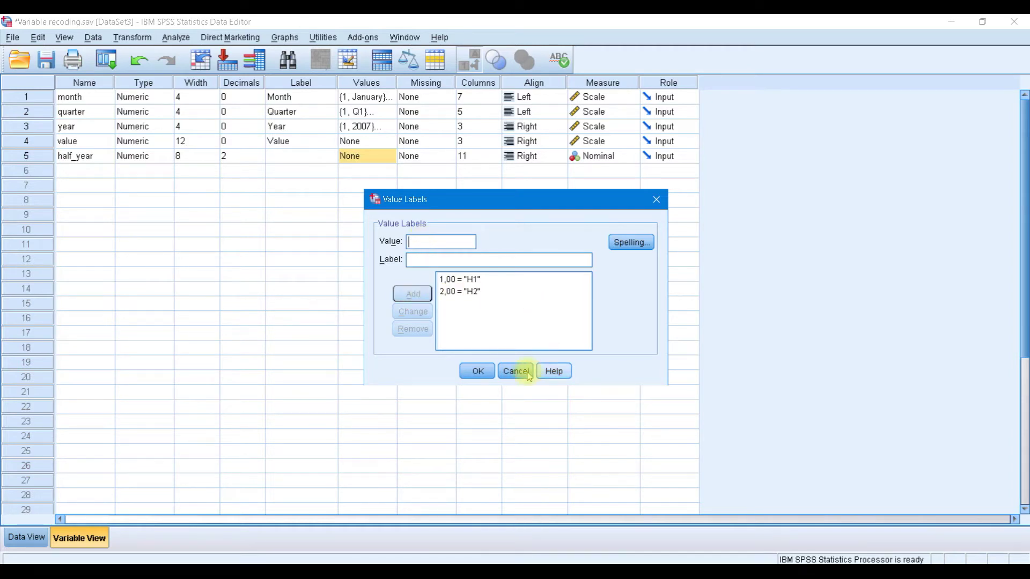
click(477, 371)
Step: Narrow the half_year column in Data View and delete March 2007's quarter value
click(26, 538)
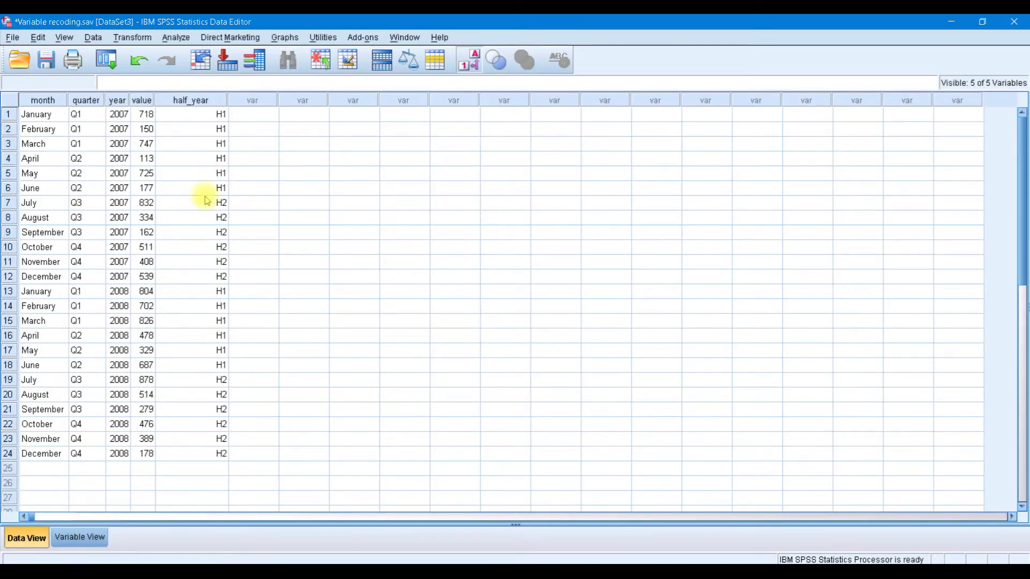
drag(225, 100, 215, 101)
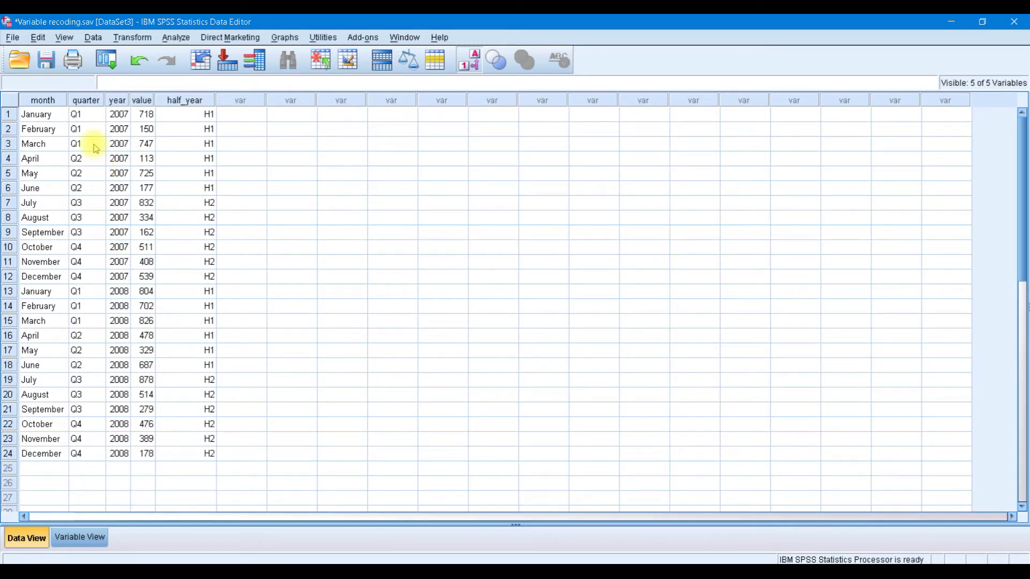
click(94, 146)
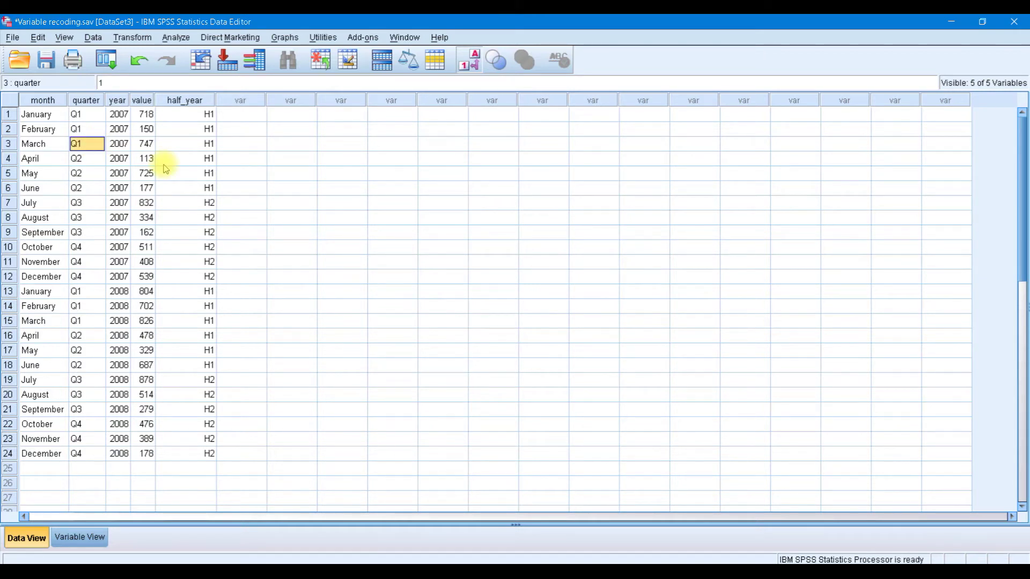
key(Delete)
Step: Inspect the emptied March 2007 quarter cell, then undo the deletion to restore Q1
click(144, 160)
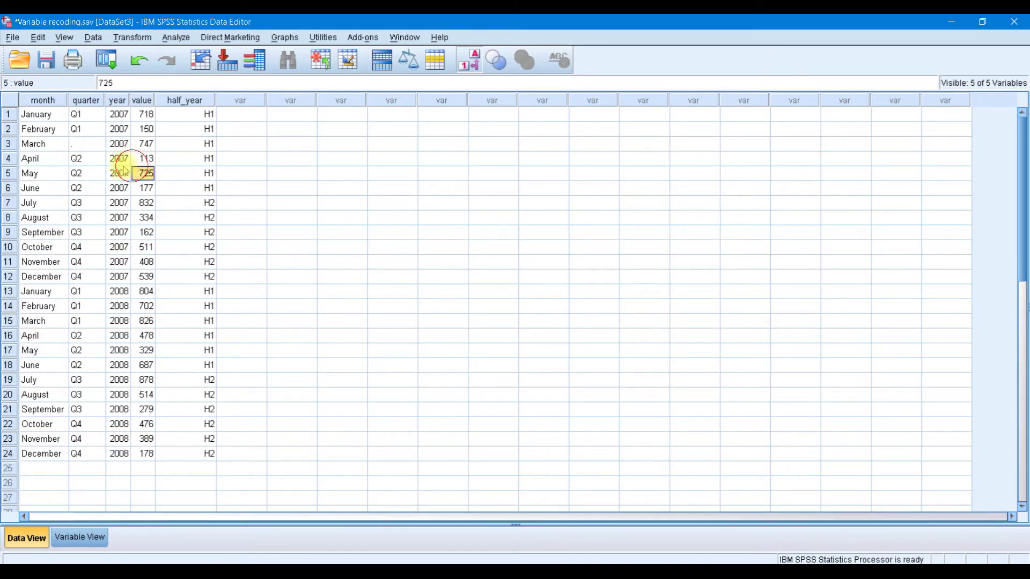
click(84, 143)
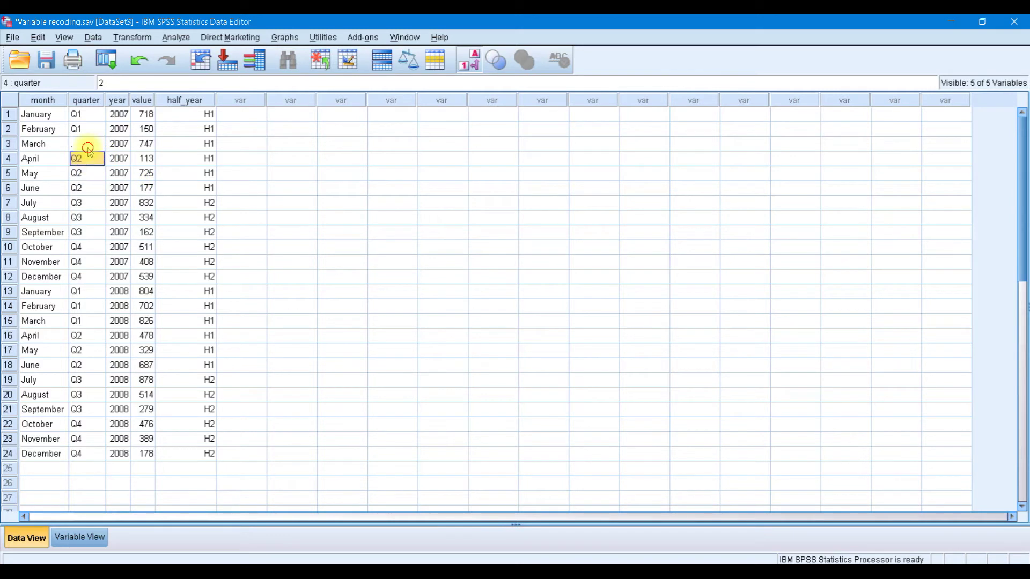
click(86, 144)
click(83, 187)
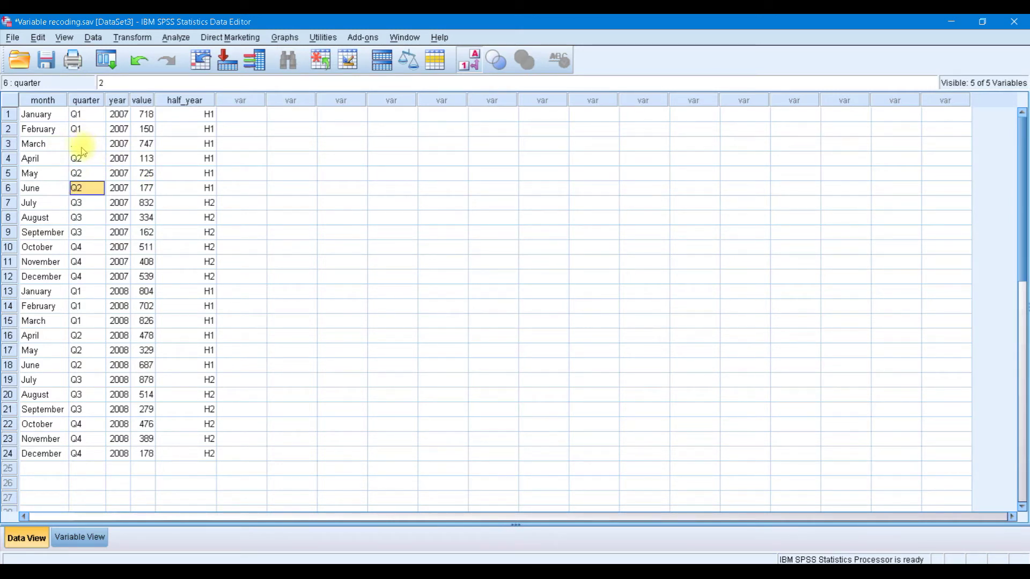
click(86, 145)
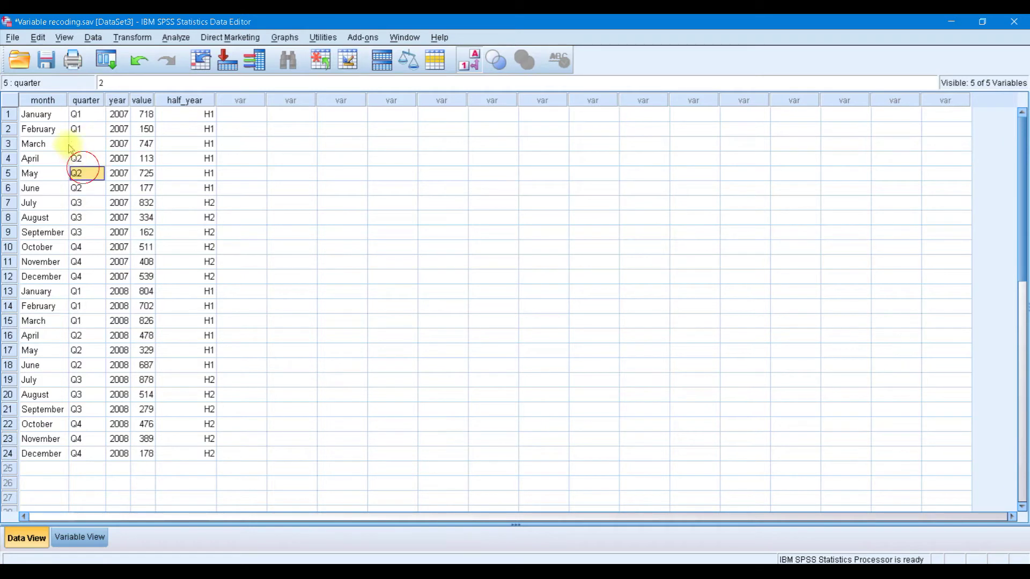
click(139, 60)
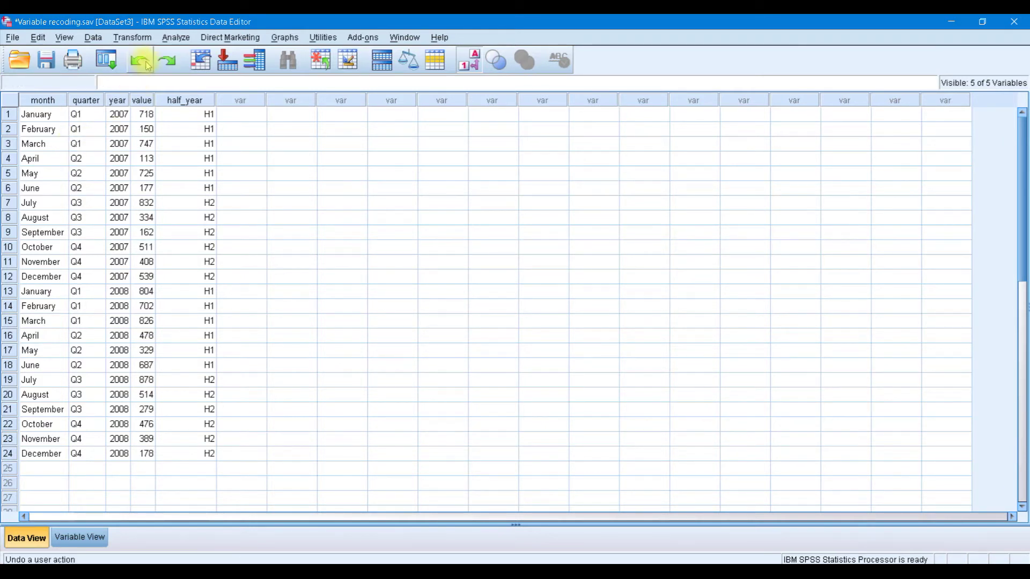
click(87, 542)
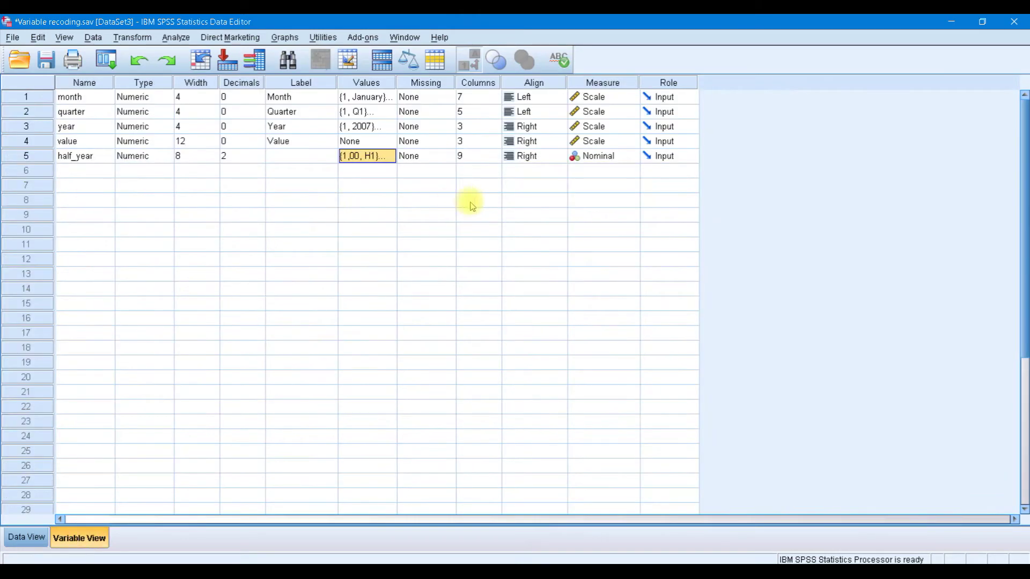
Step: Review half_year's H1/H2 value labels without changing them
click(369, 200)
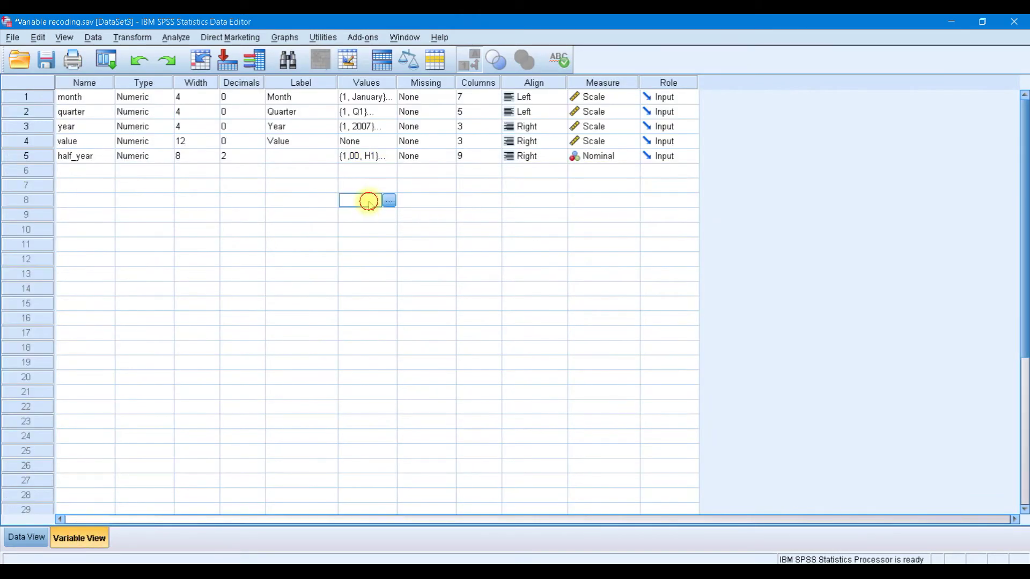
click(379, 156)
click(390, 156)
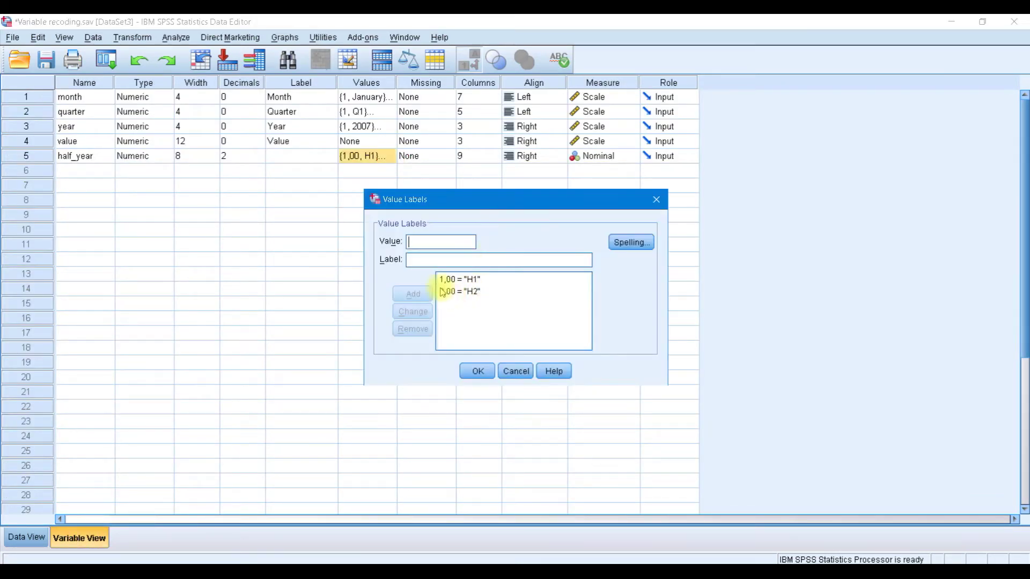
click(516, 371)
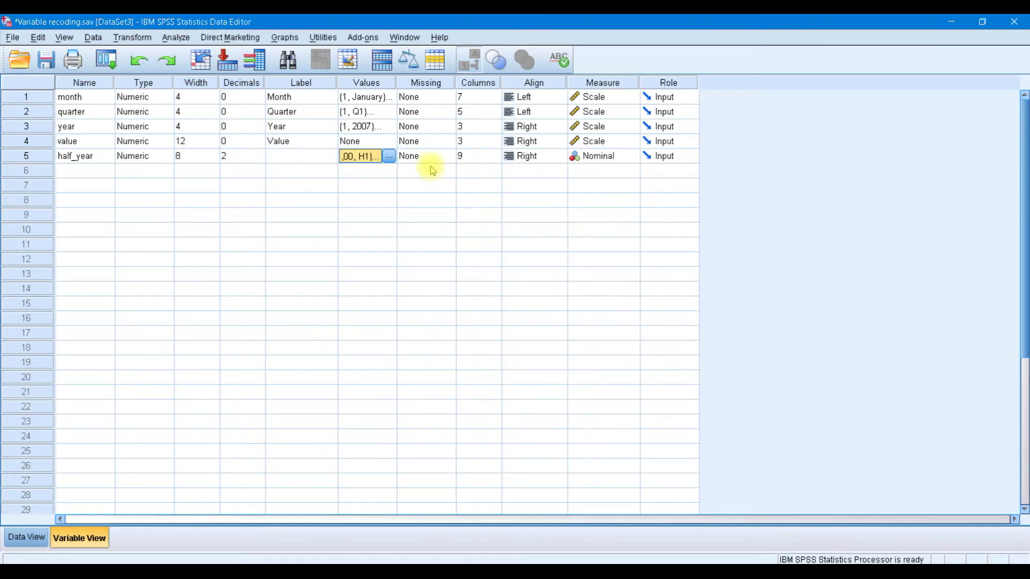
Step: Try defining a discrete missing value for half_year, then close the dialog and return to Data View
click(424, 156)
click(448, 156)
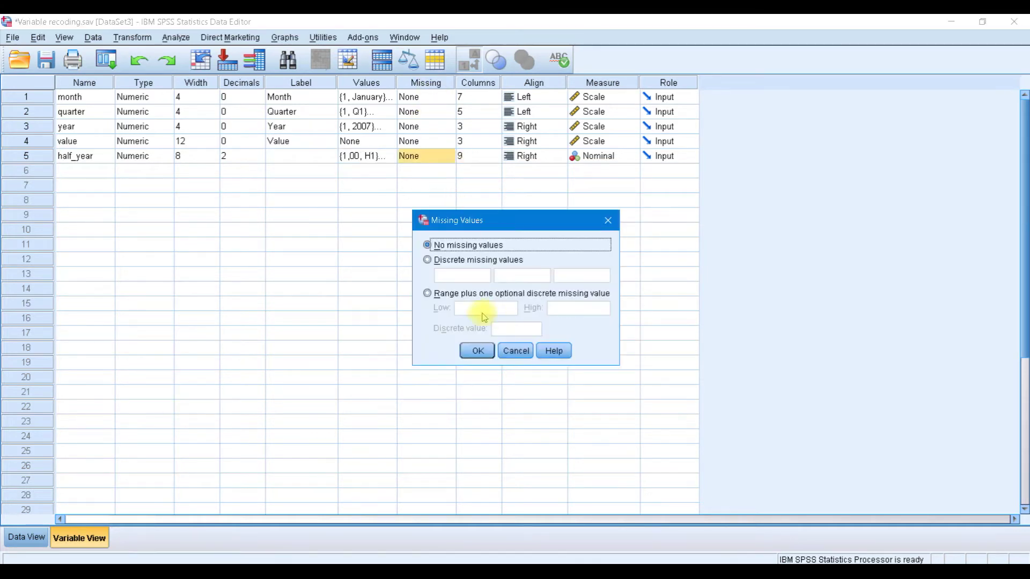
click(428, 260)
click(456, 277)
text(1)
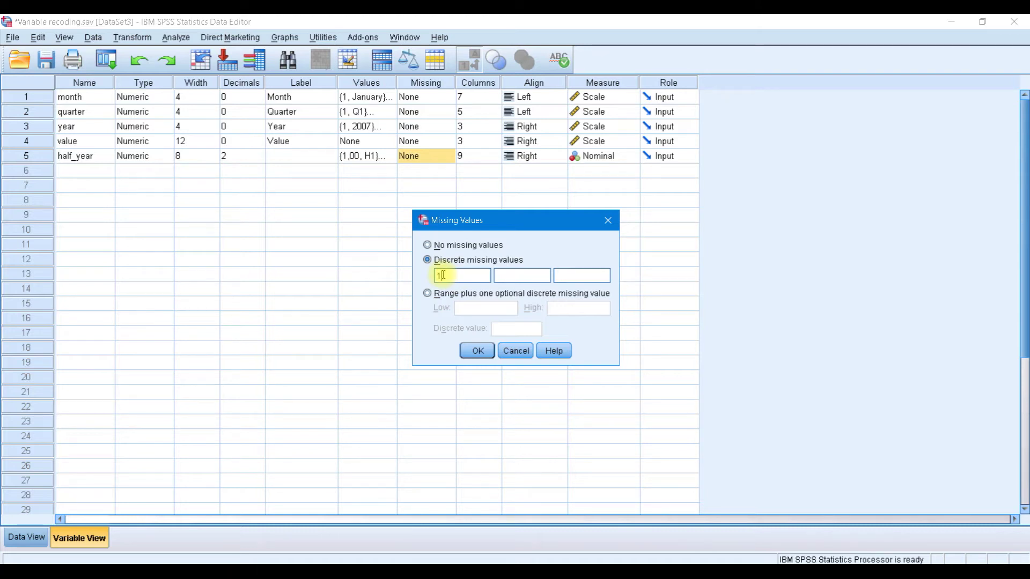
click(465, 279)
click(477, 351)
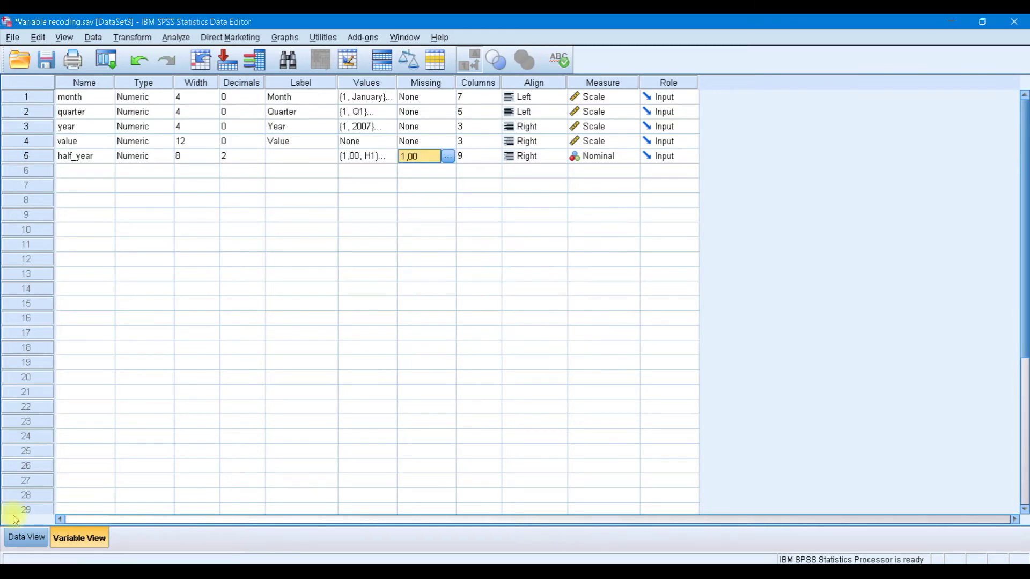
click(26, 538)
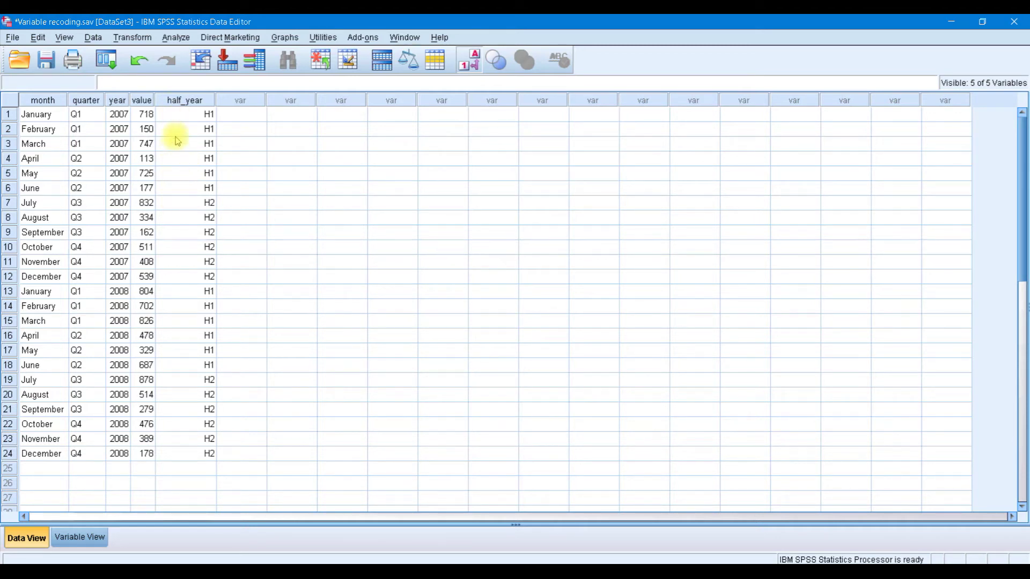
Step: Reopen the quarter-to-half_year recode and show its 1→1, 2→1, 3→2, 4→2 mappings
click(129, 38)
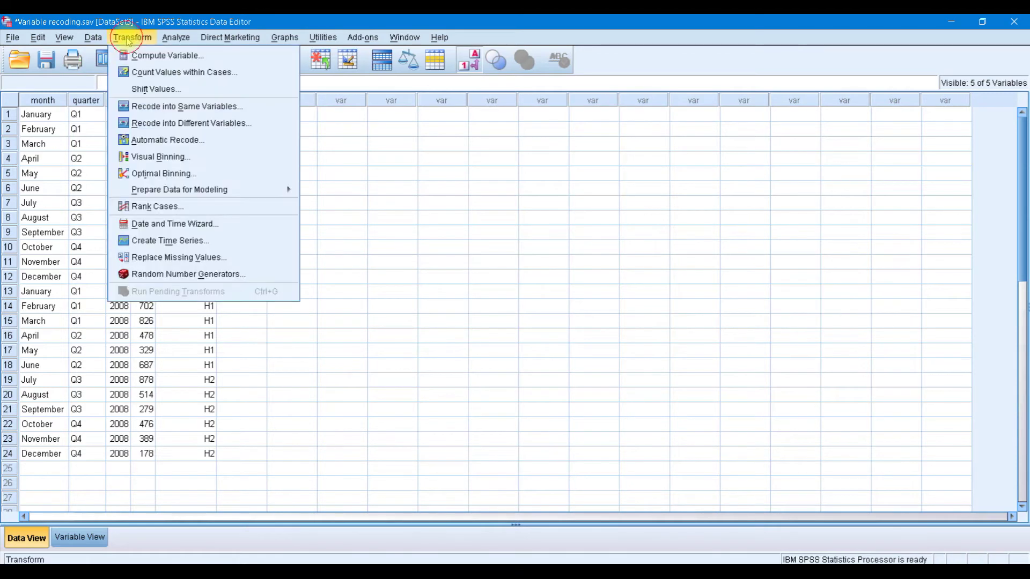
click(214, 123)
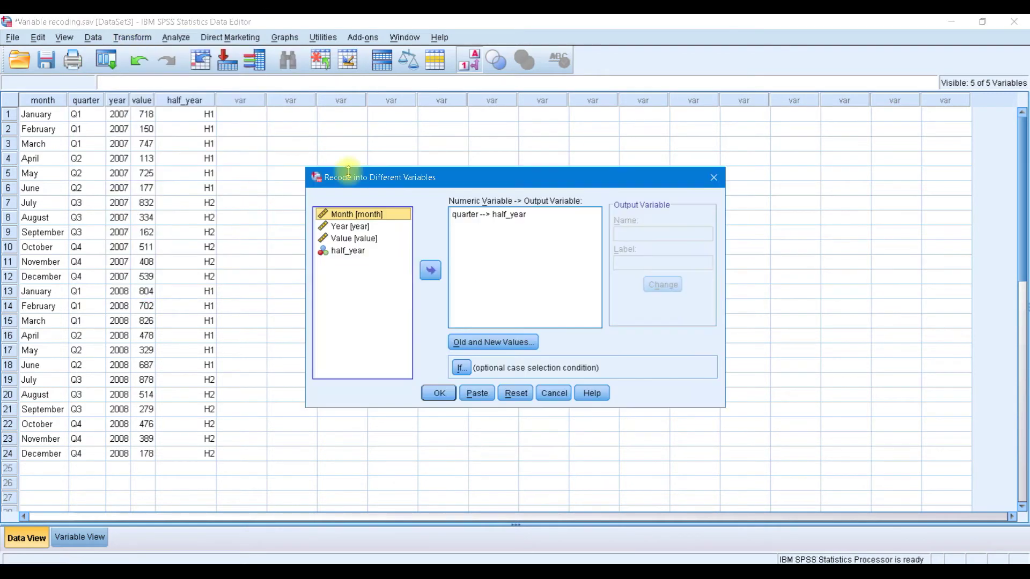
click(490, 344)
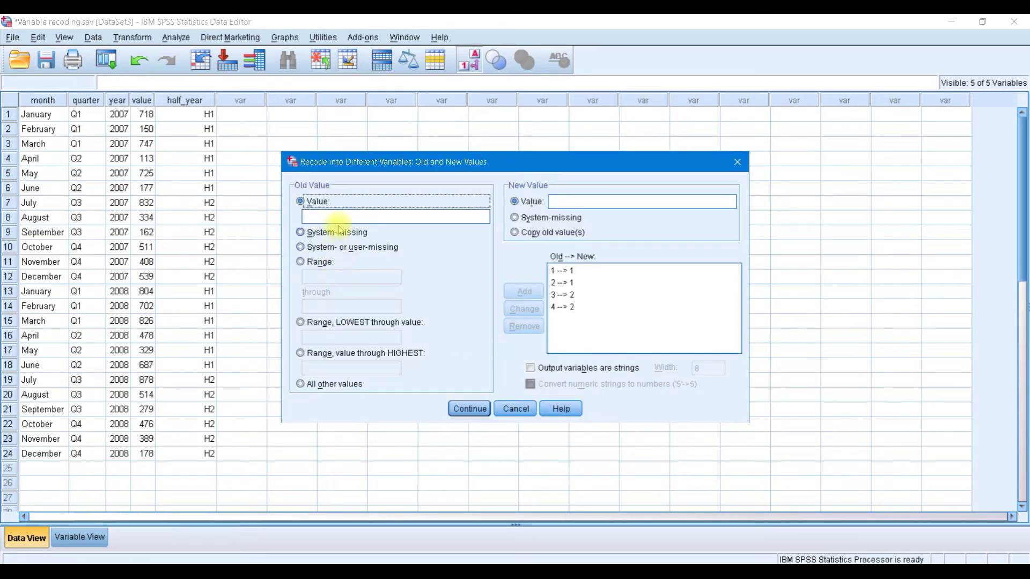
drag(423, 161, 300, 129)
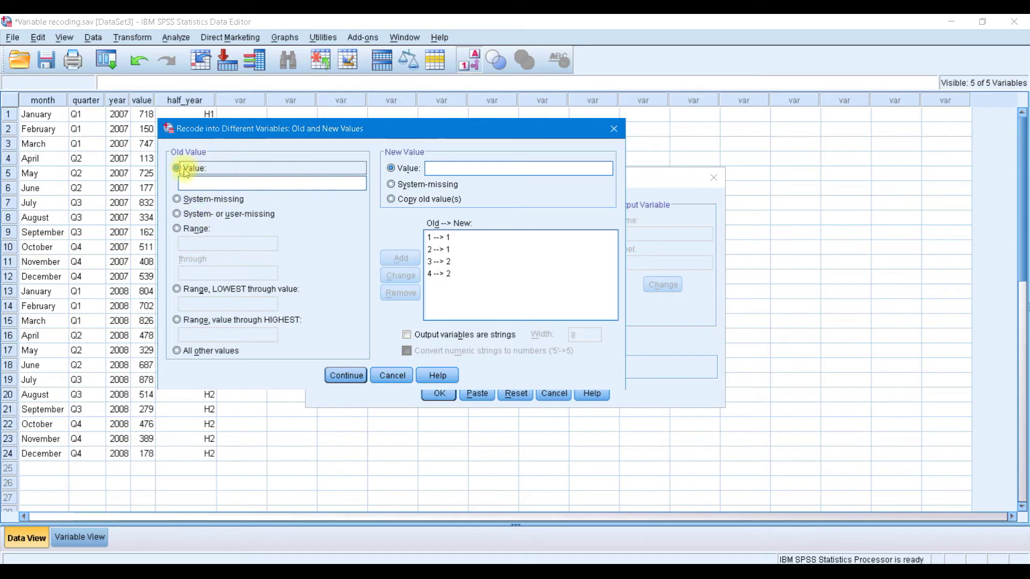
click(181, 201)
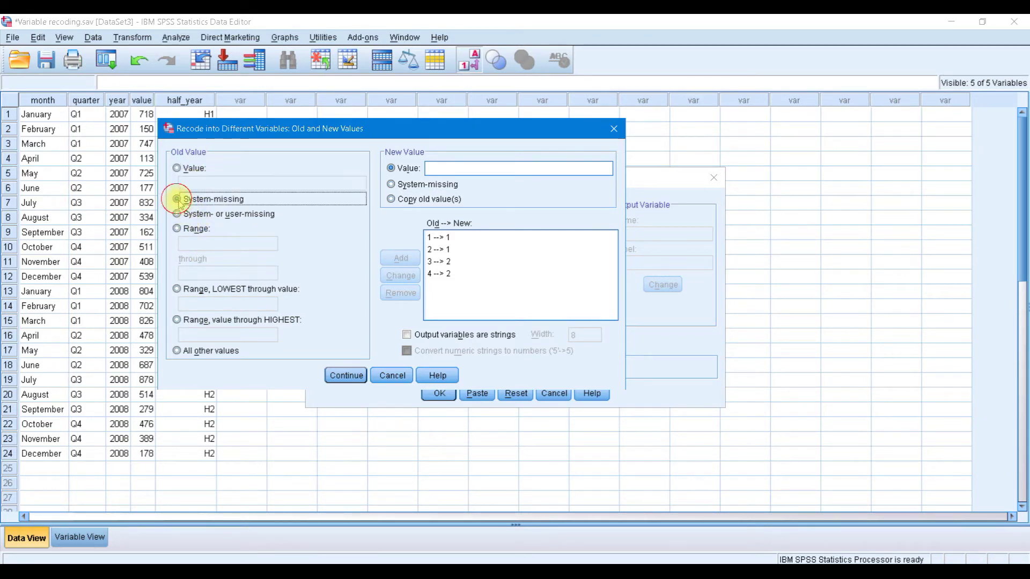
click(234, 215)
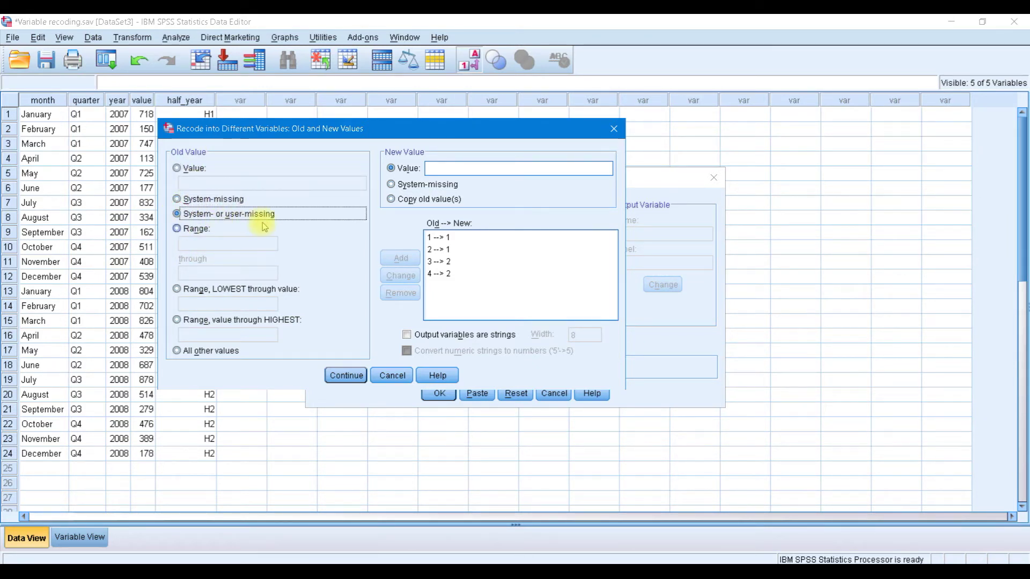
click(179, 231)
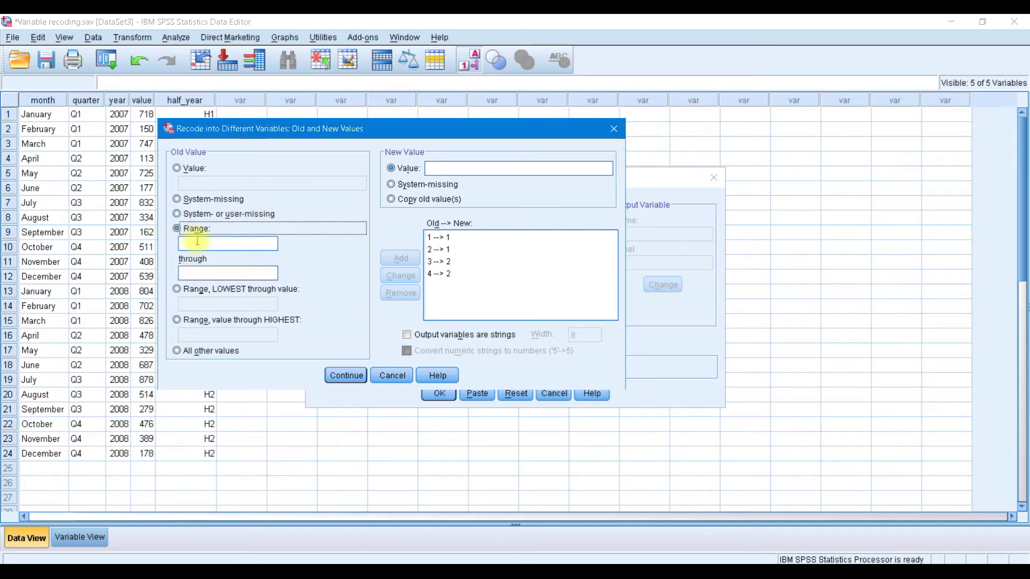
click(201, 245)
text(100)
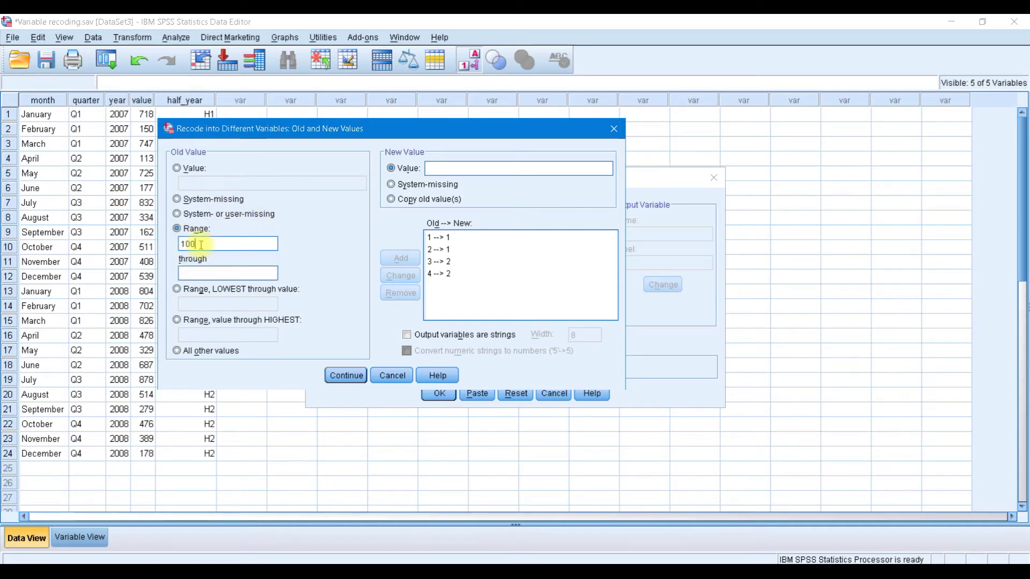
key(Tab)
text(200)
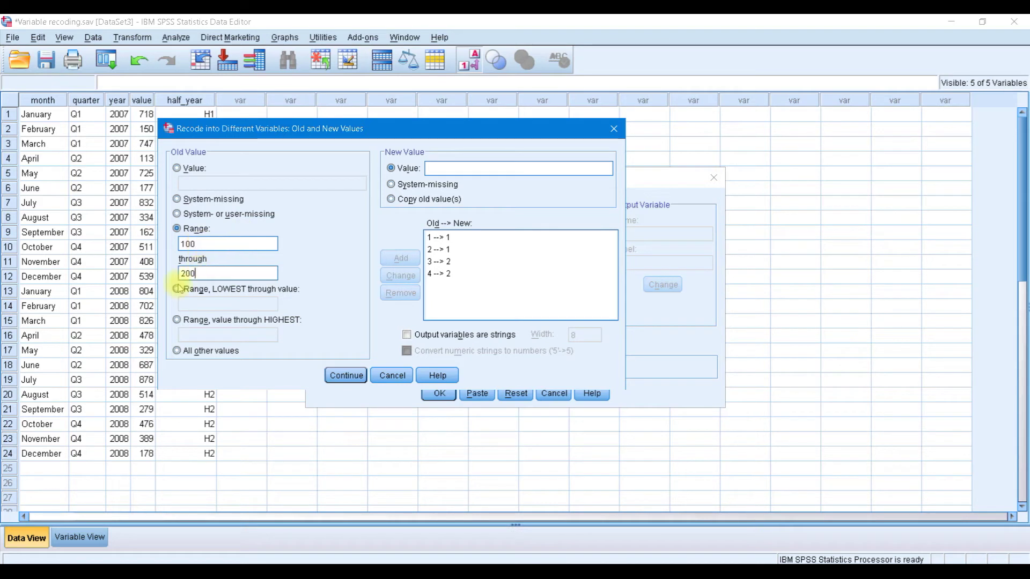
click(177, 289)
click(203, 304)
text(100)
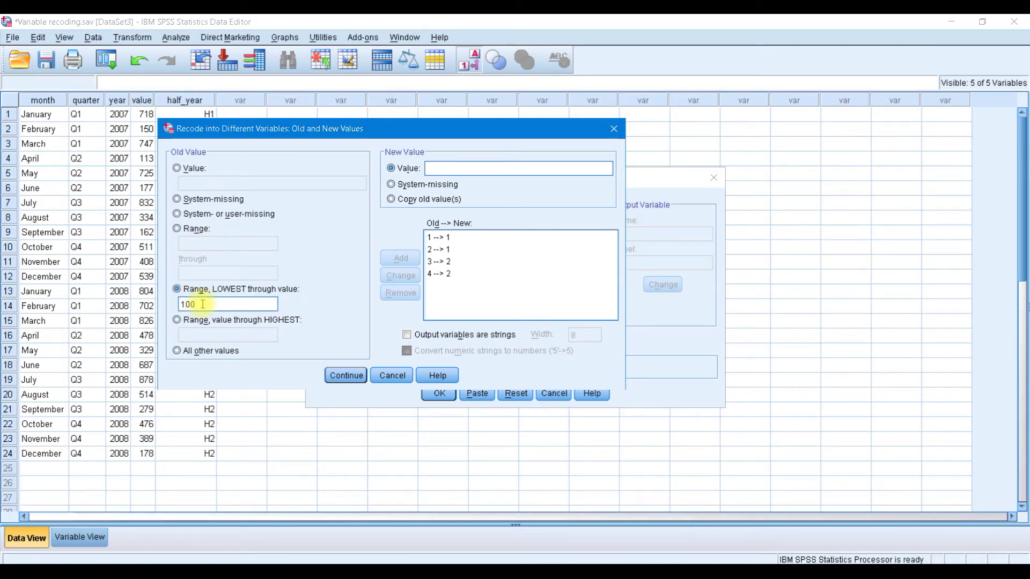
click(176, 320)
click(201, 335)
text(100)
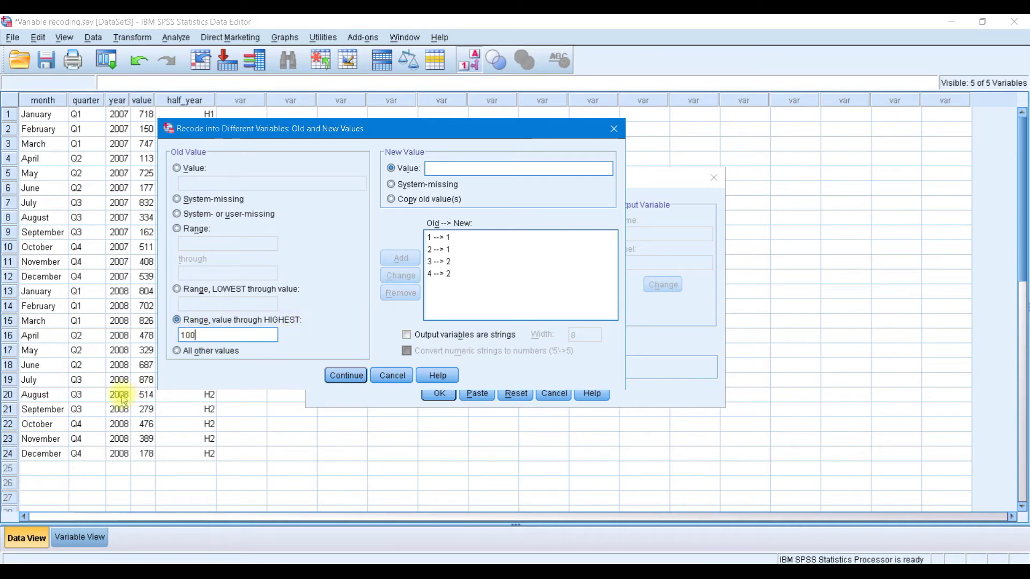
click(177, 352)
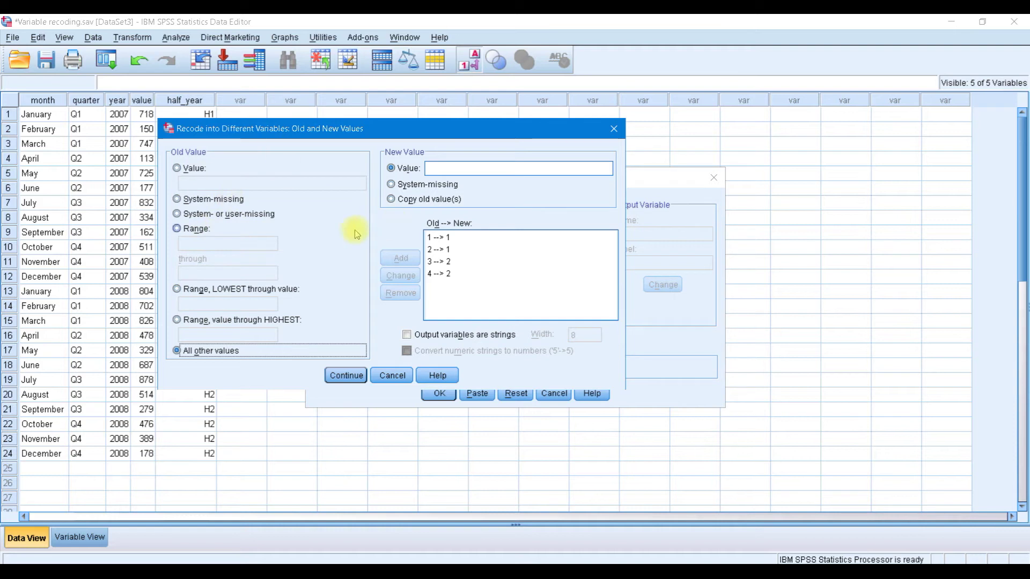
click(405, 171)
click(178, 320)
text(100)
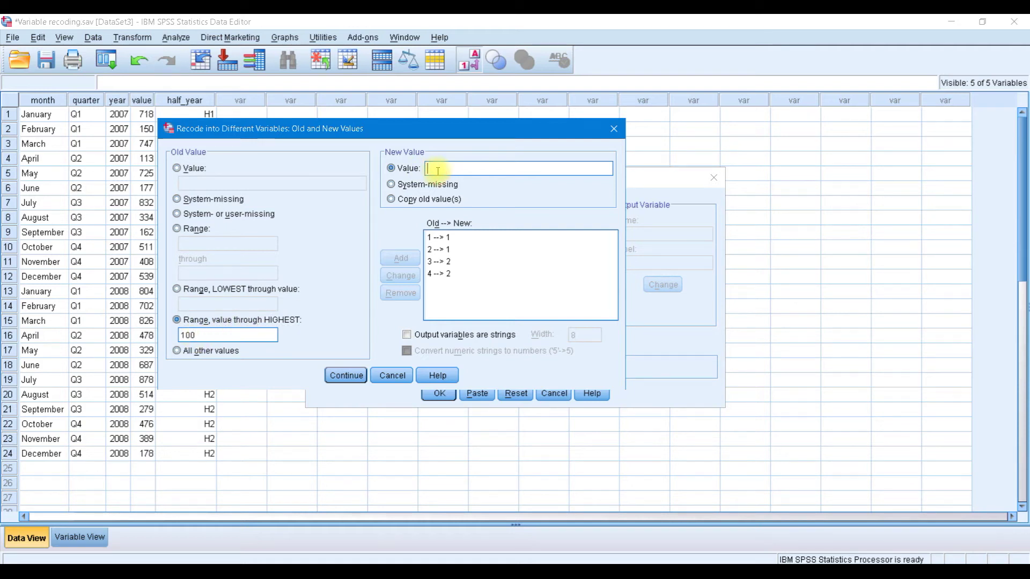
Step: Add a trial 100-thru-Highest → 9 mapping, then cancel the mappings without keeping it
text(9)
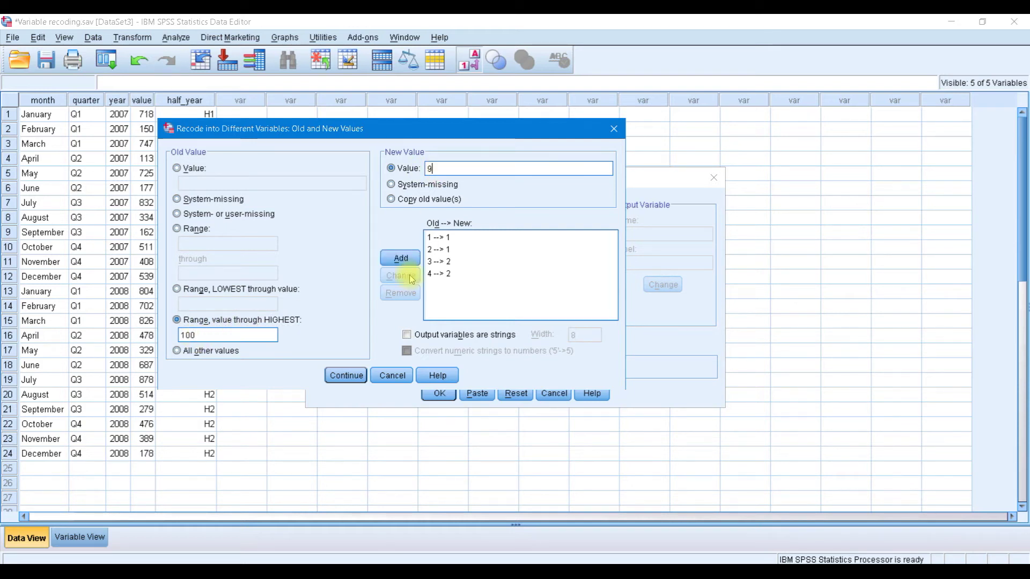
click(401, 259)
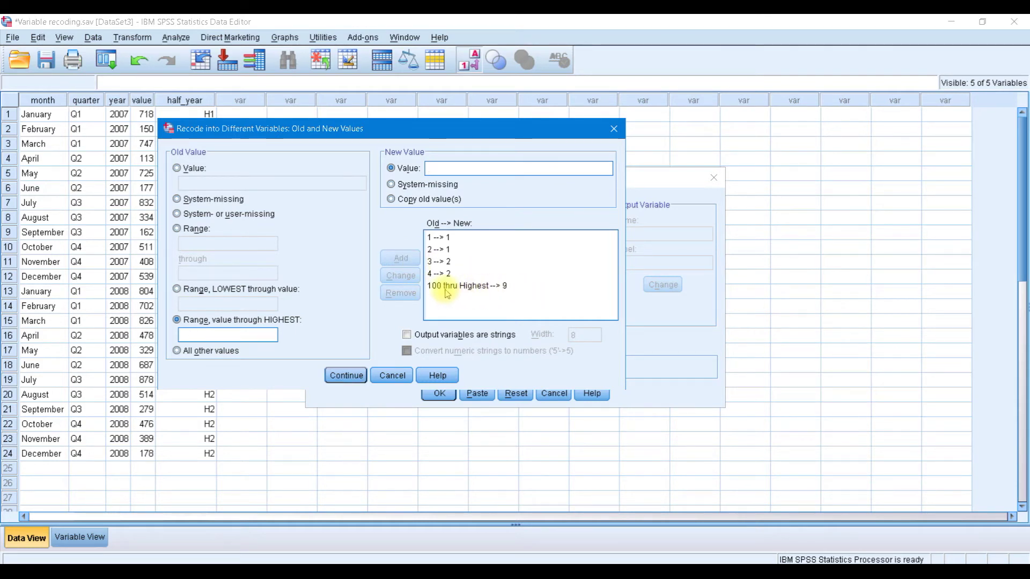
mouse_move(300, 128)
mouse_down()
mouse_move(439, 128)
mouse_move(381, 124)
mouse_up()
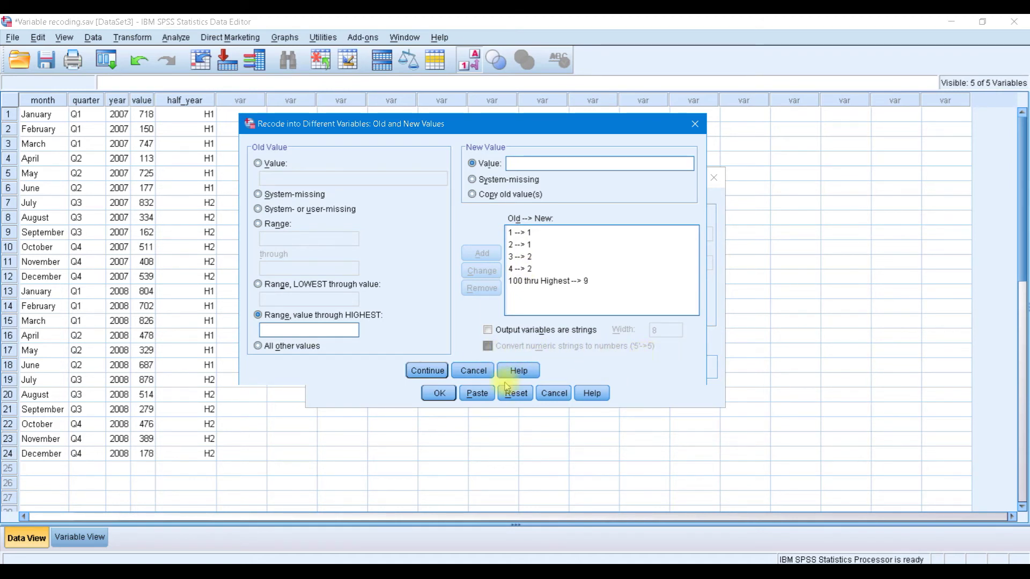
click(483, 371)
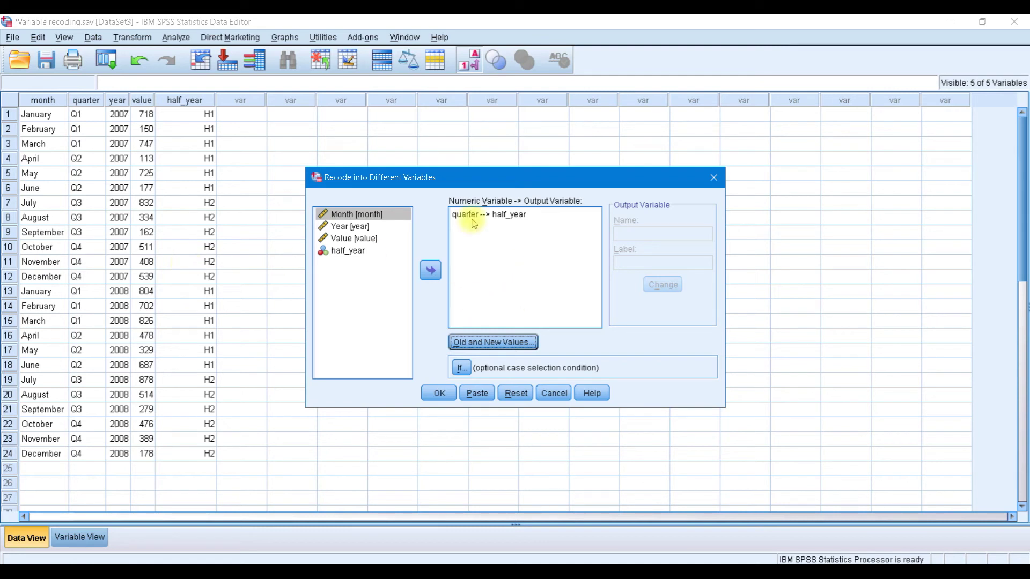
Step: Change the 1→1 and 2→1 mappings so quarters 1 and 2 both map to 2
click(481, 343)
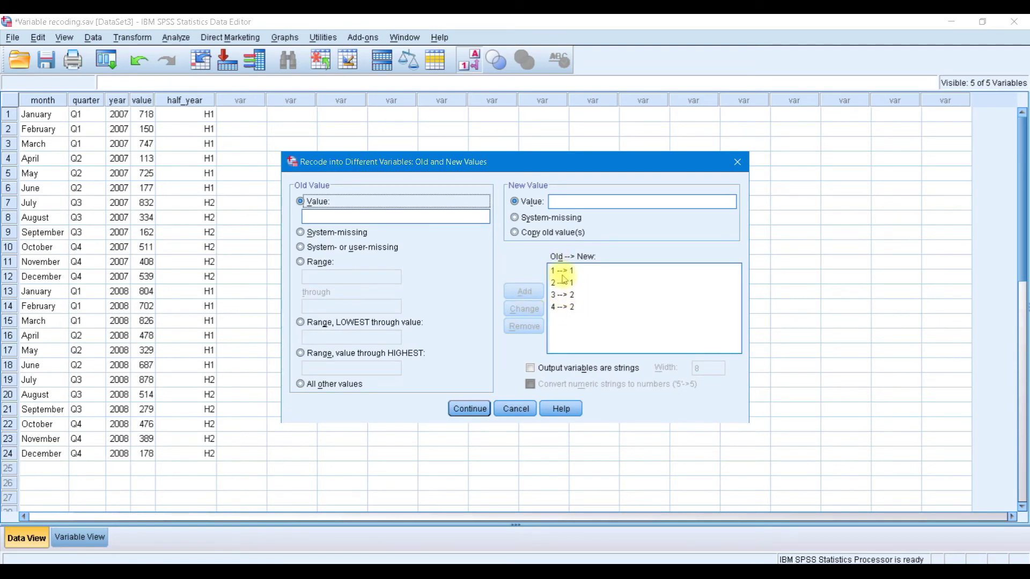
click(560, 270)
click(521, 201)
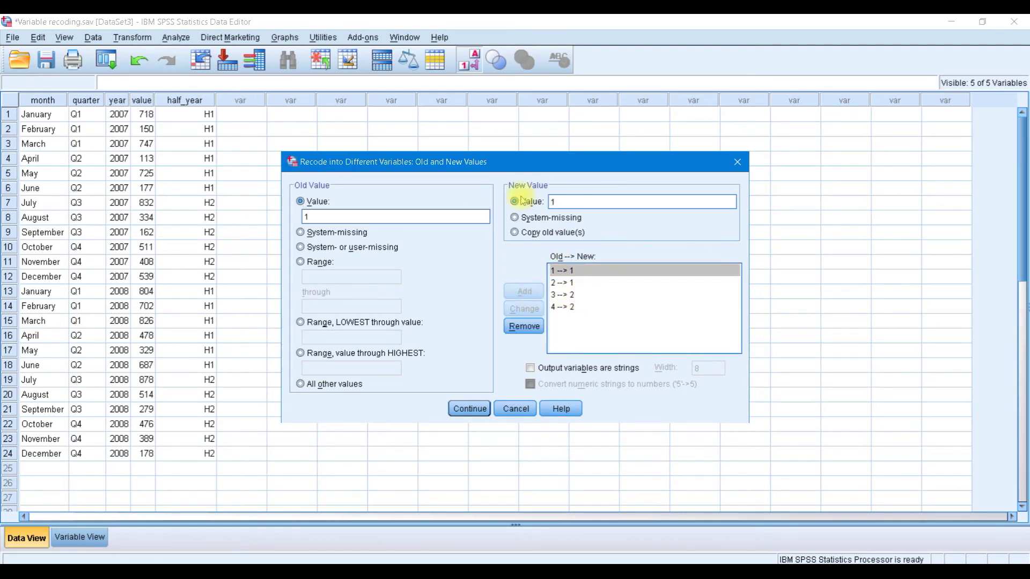
key(Delete)
text(2)
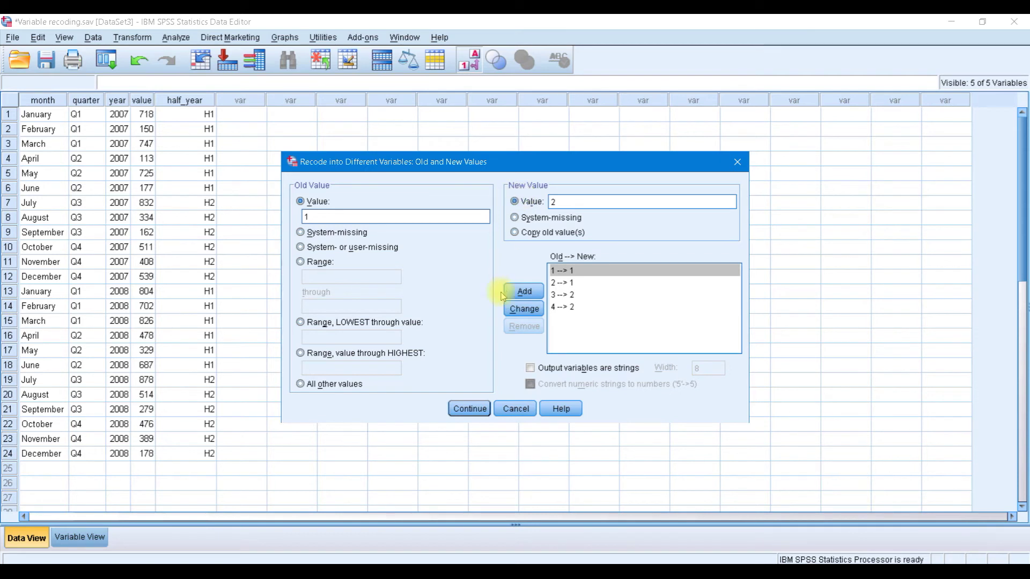
click(524, 308)
click(561, 270)
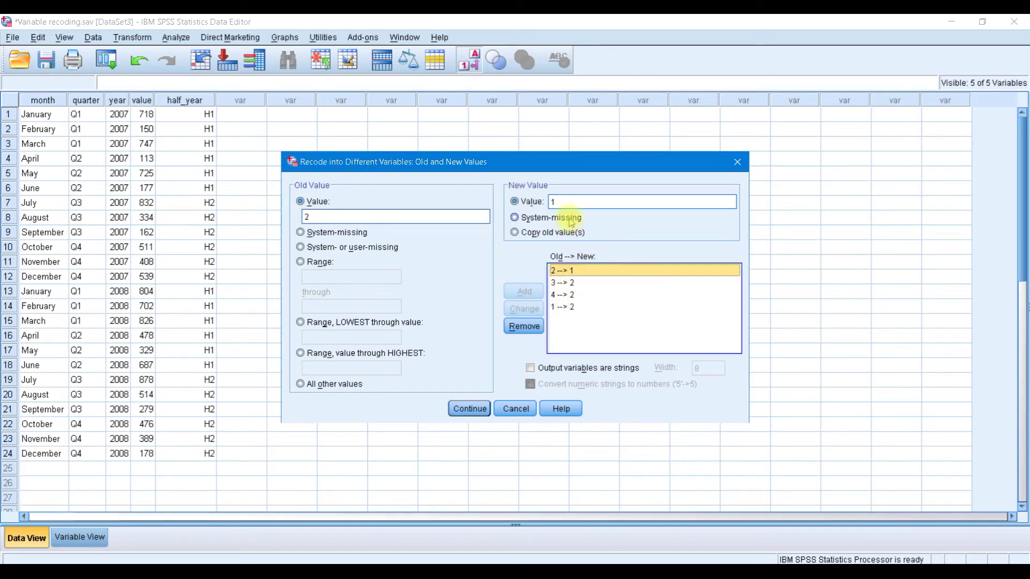
click(568, 200)
key(Delete)
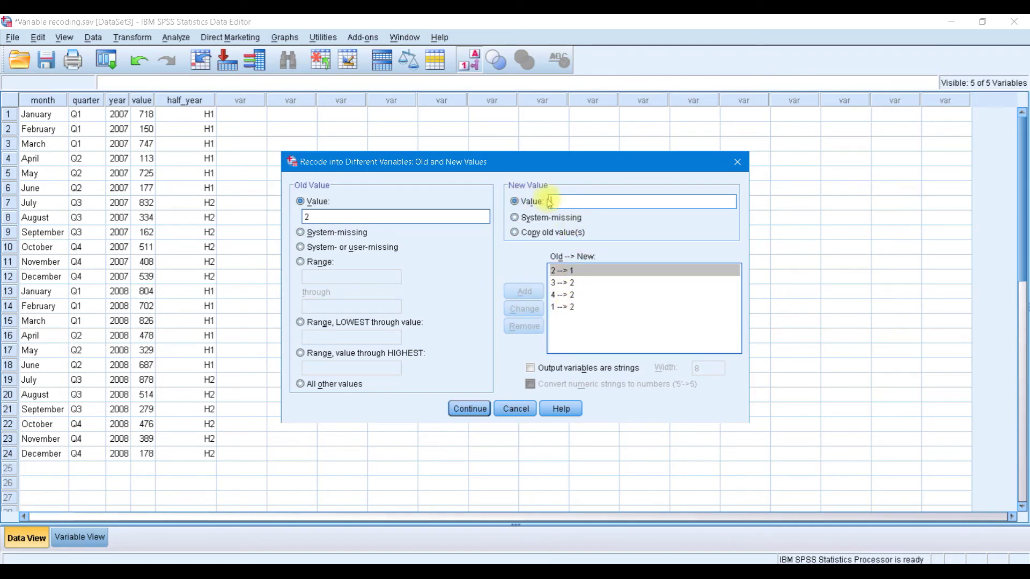
text(2)
click(526, 308)
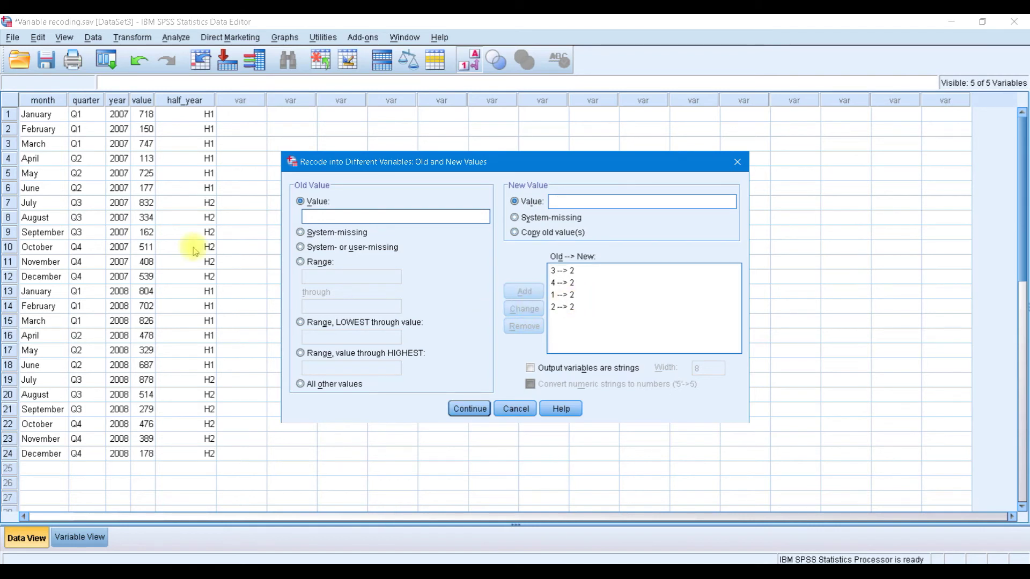
Step: Restrict the quarter-to-half_year recode to cases where year = 1
click(470, 409)
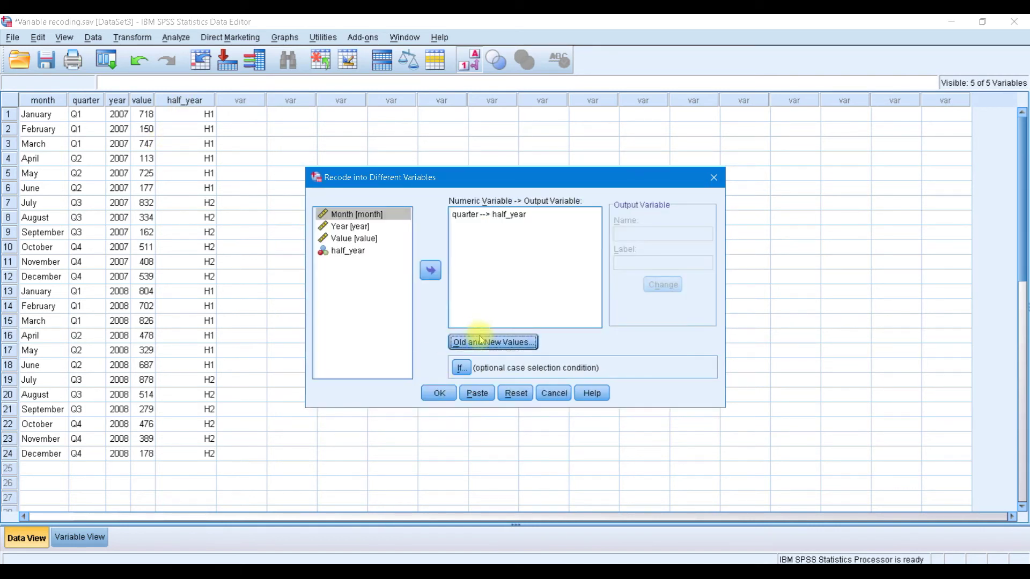
click(461, 368)
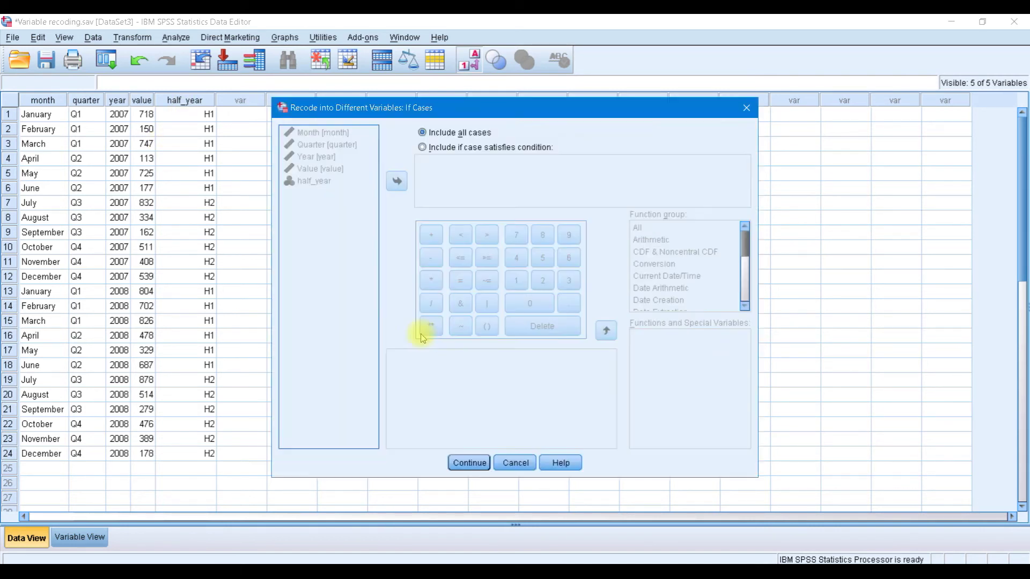
click(424, 148)
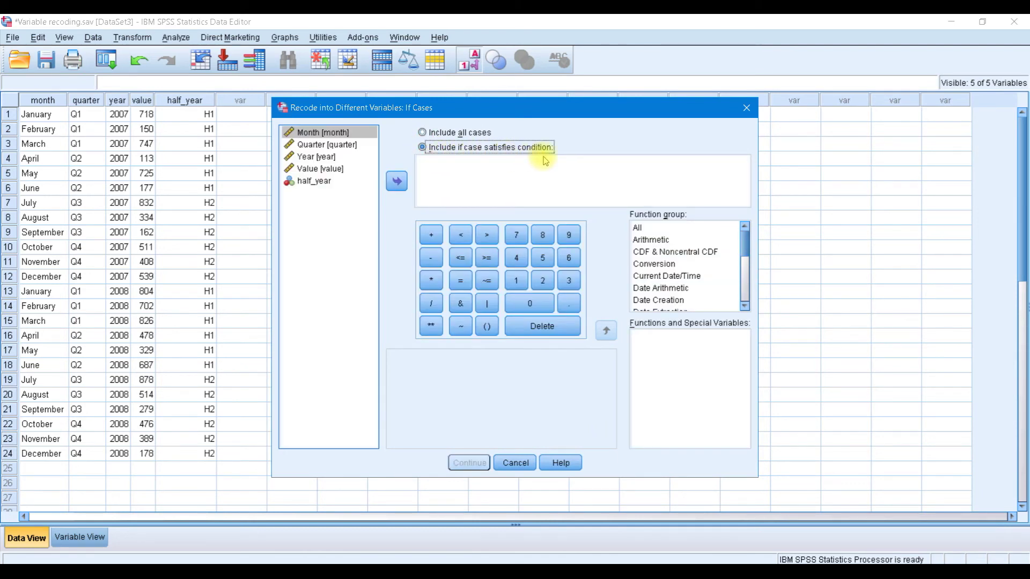
double_click(330, 160)
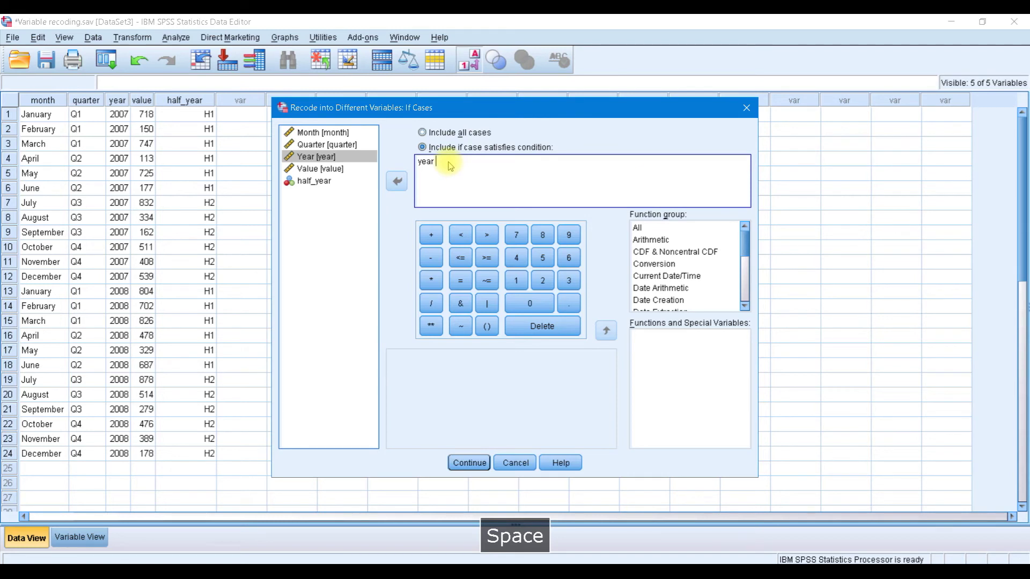
text(= 1)
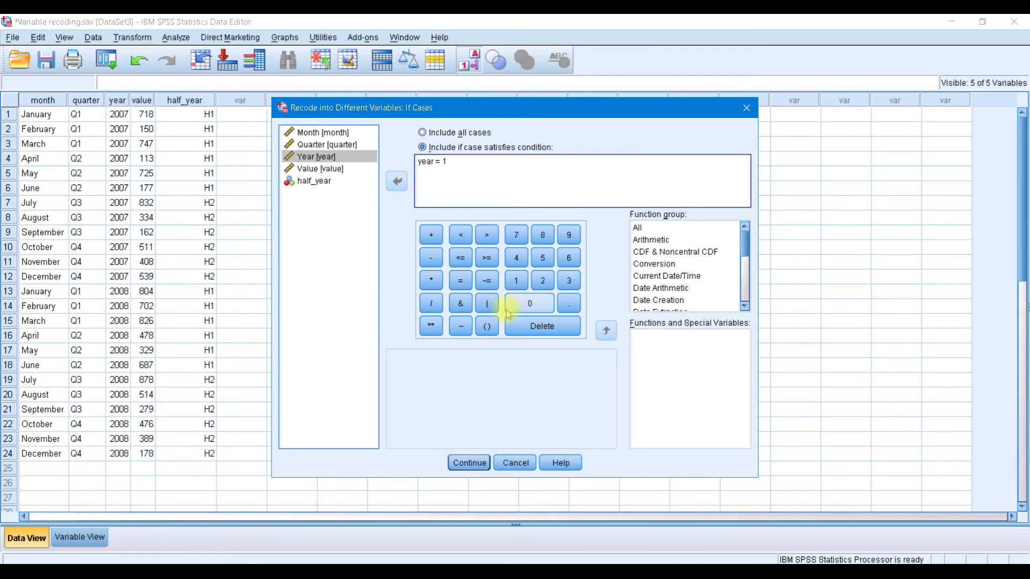
Step: Browse the date arithmetic functions, then confirm the year = 1 condition and run the recode
click(668, 289)
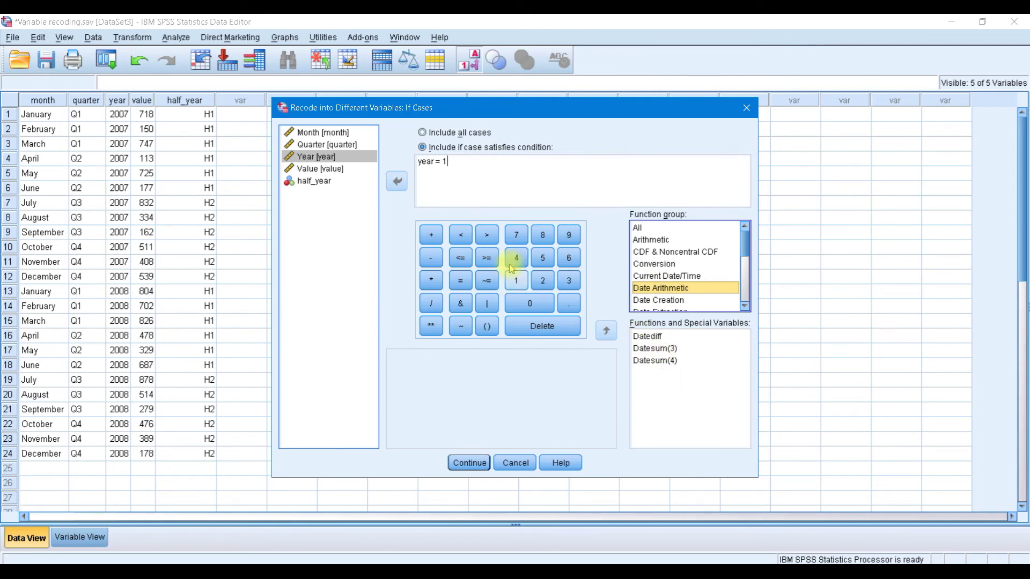
click(661, 350)
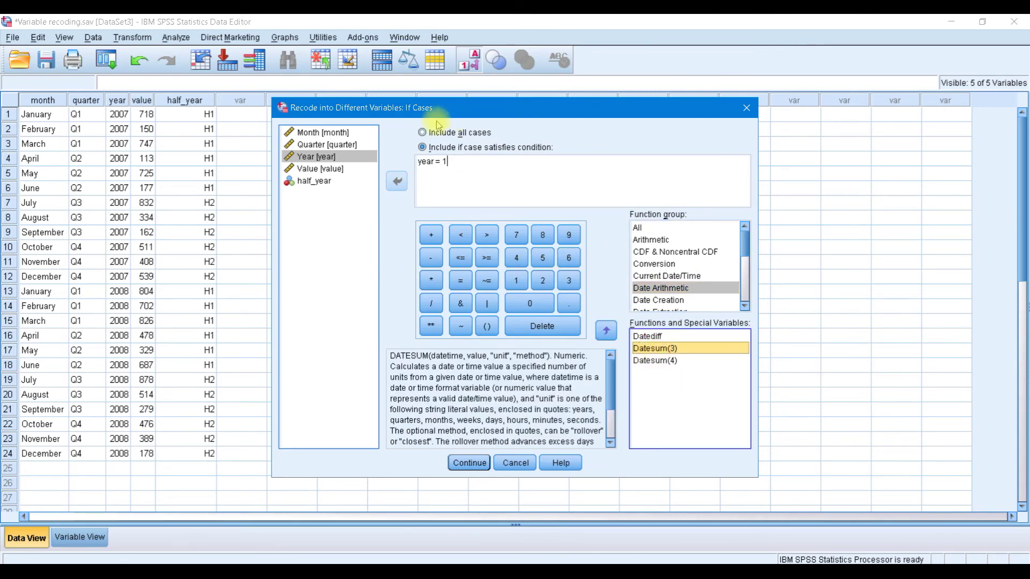
click(468, 463)
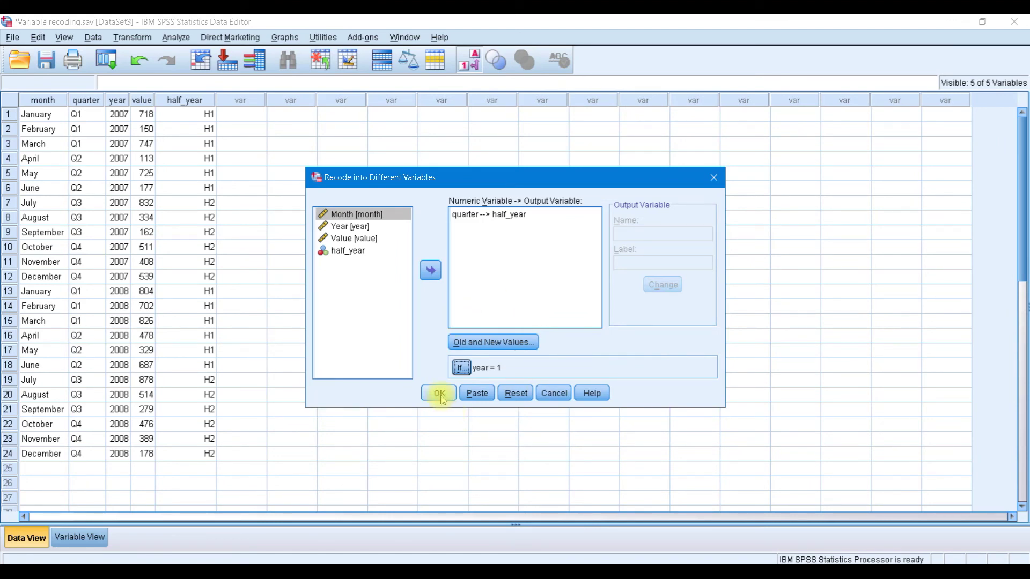
click(440, 396)
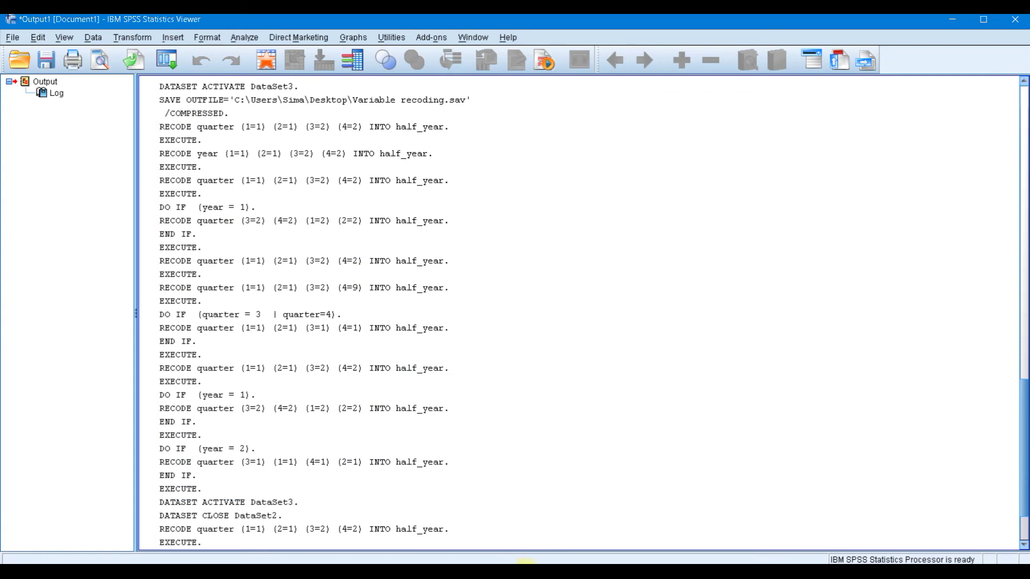
Step: Check half_year in the Data Editor and reopen Recode into Different Variables
click(526, 560)
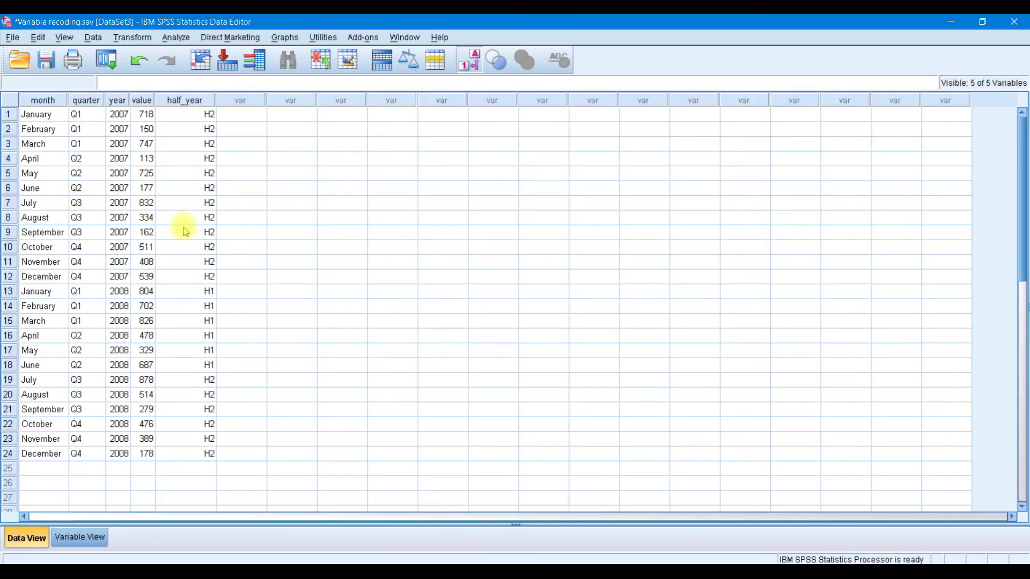
click(132, 37)
click(202, 125)
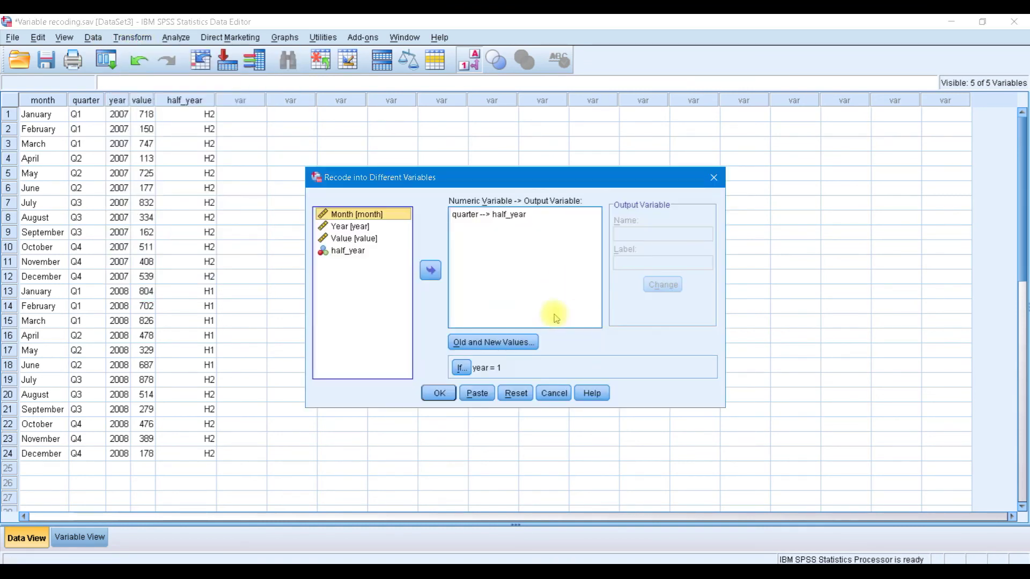
Step: Change the recode condition to year = 2 and bring up the value mappings
click(461, 368)
click(446, 162)
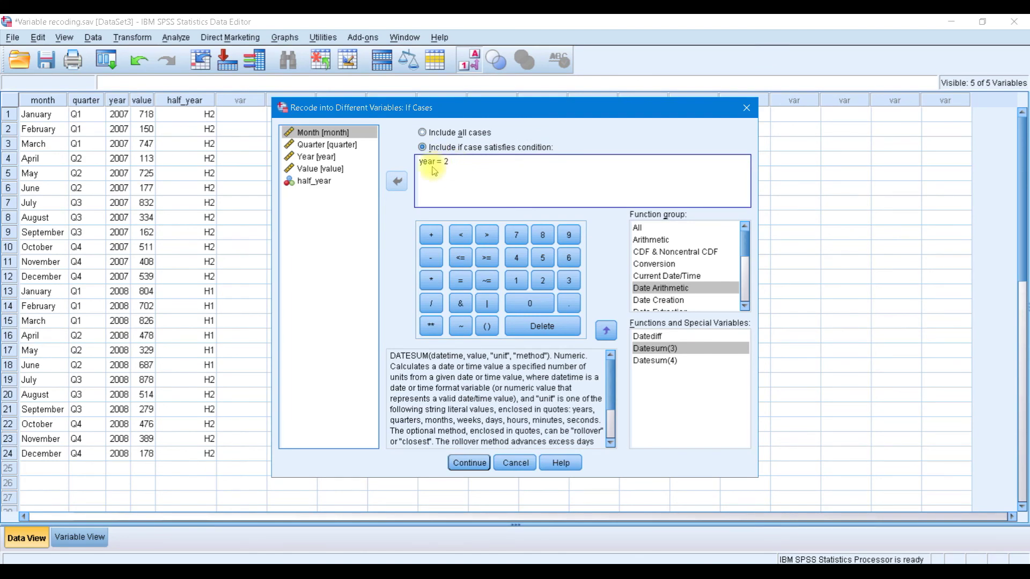
click(467, 463)
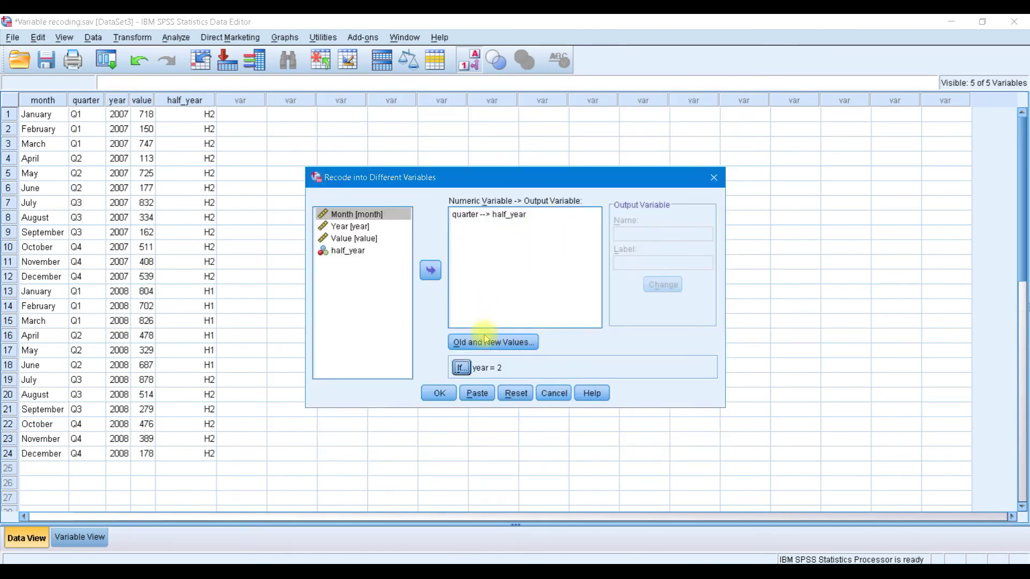
click(473, 342)
Step: Change the 3 --> 2 and 2 --> 2 mappings so quarters 3 and 2 map to 1
click(562, 272)
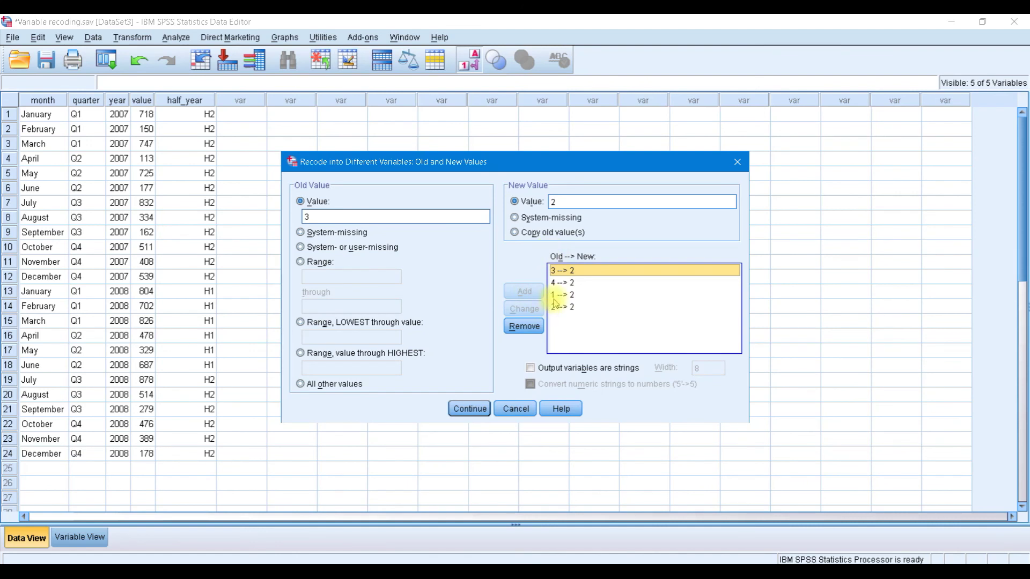
click(553, 202)
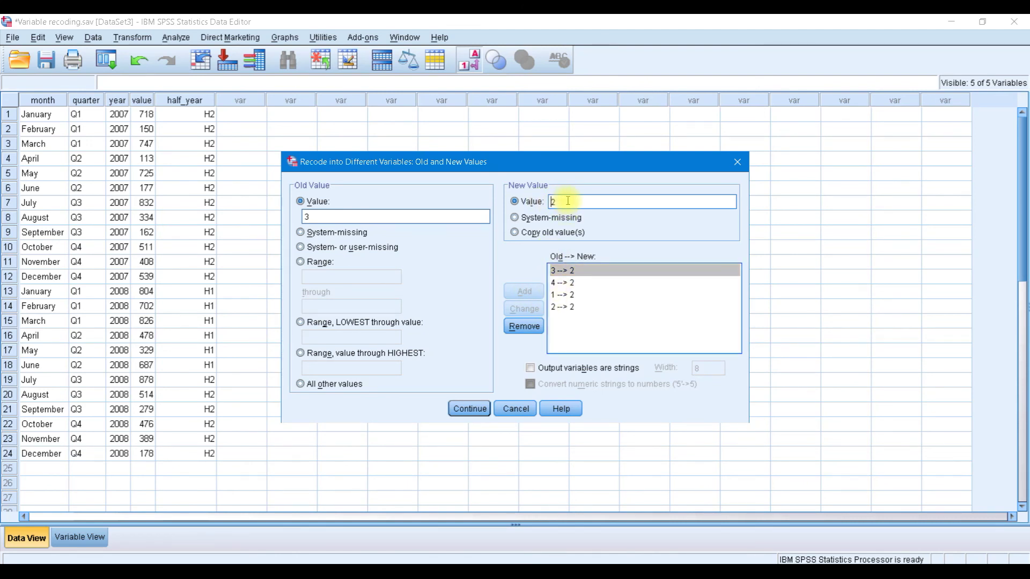
key(Delete)
text(1)
click(524, 309)
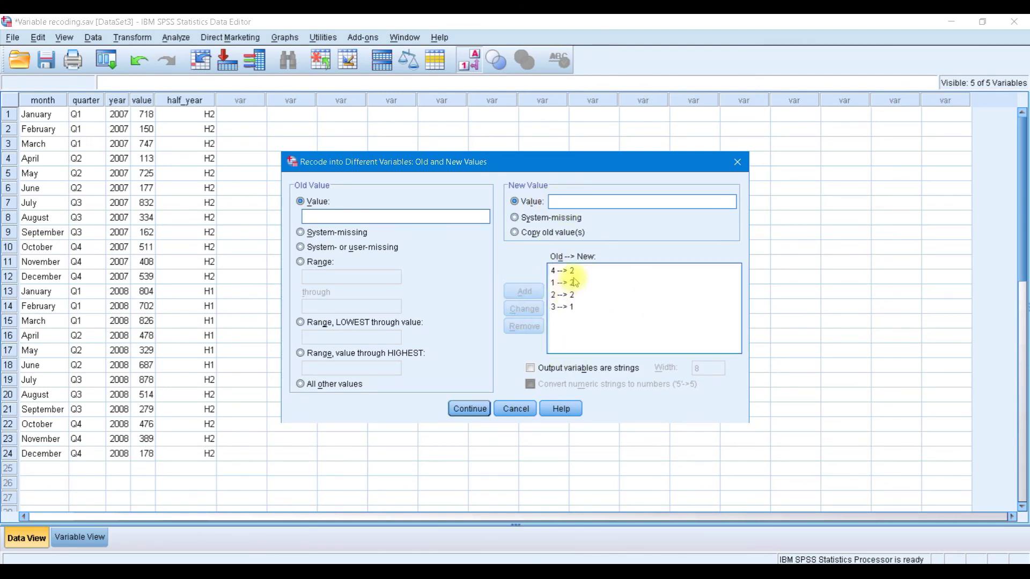
click(563, 295)
click(560, 202)
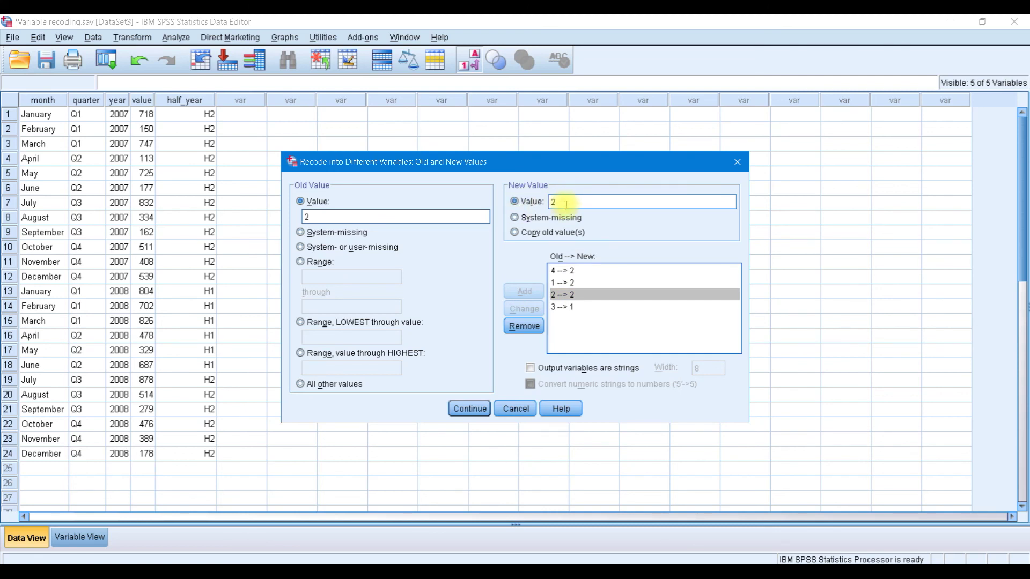
text(1)
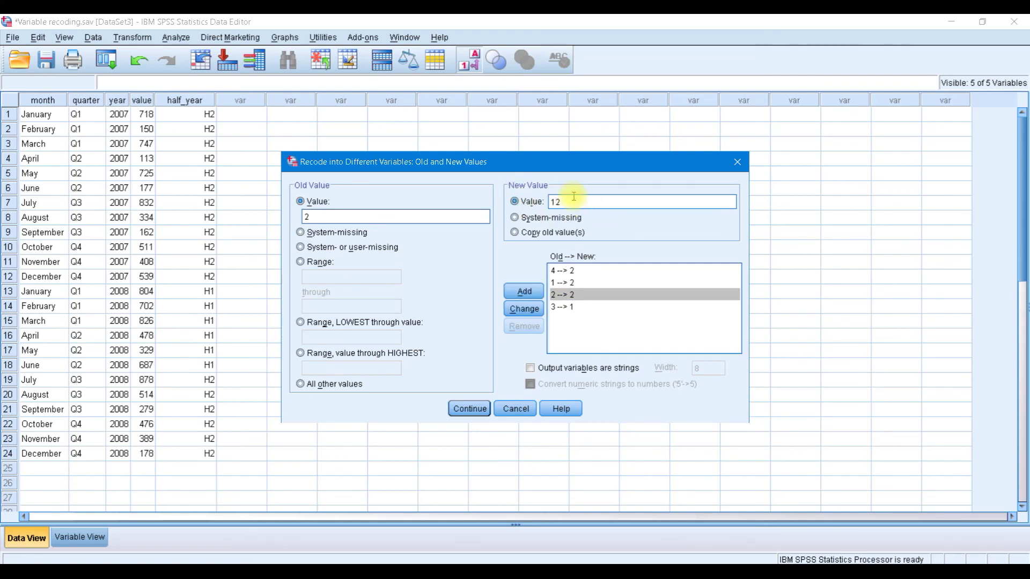
key(Delete)
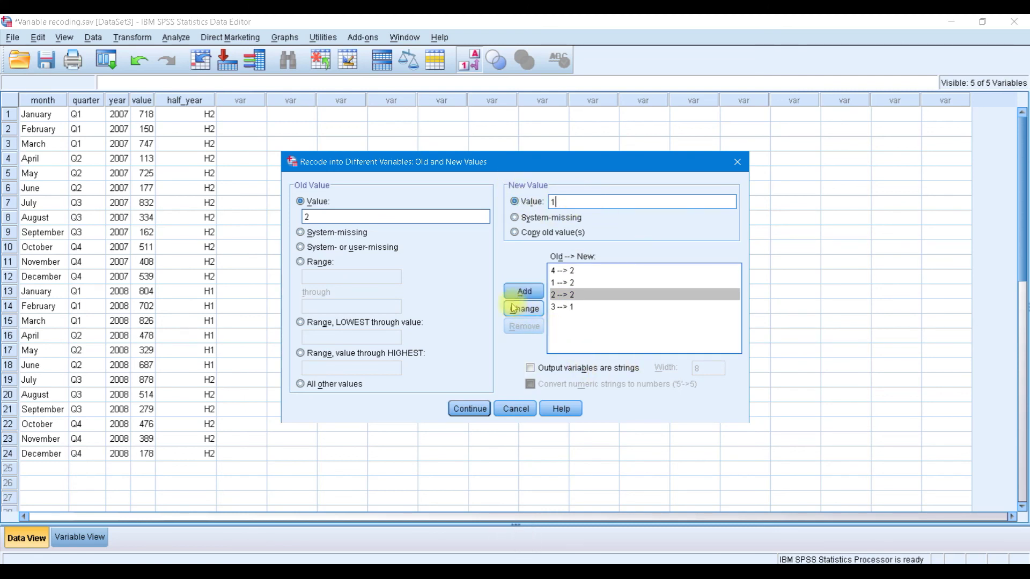
click(524, 309)
Step: Change the 1 --> 2 and 4 --> 2 mappings so quarters 1 and 4 map to 1
click(568, 282)
click(569, 199)
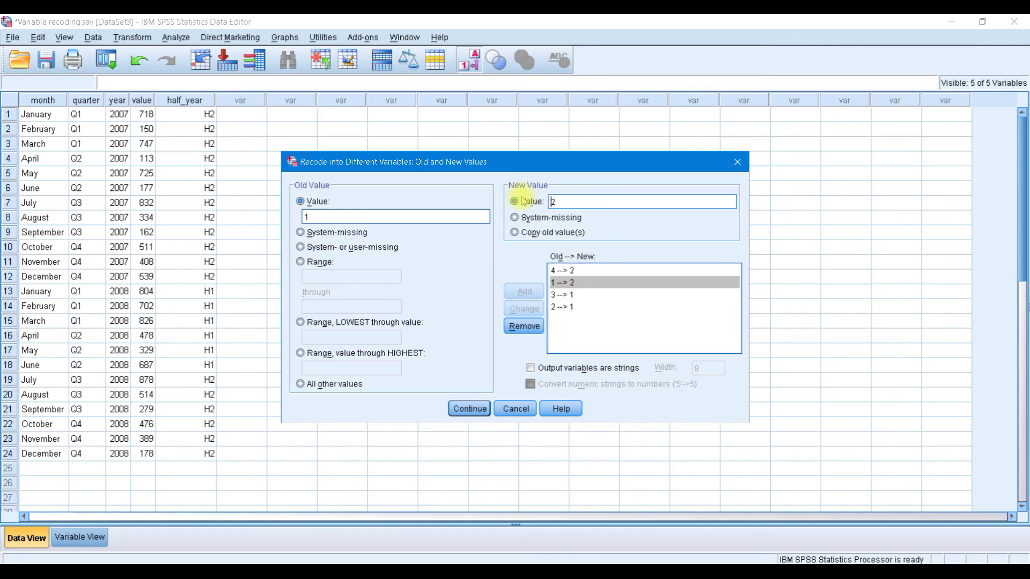
key(Delete)
text(1)
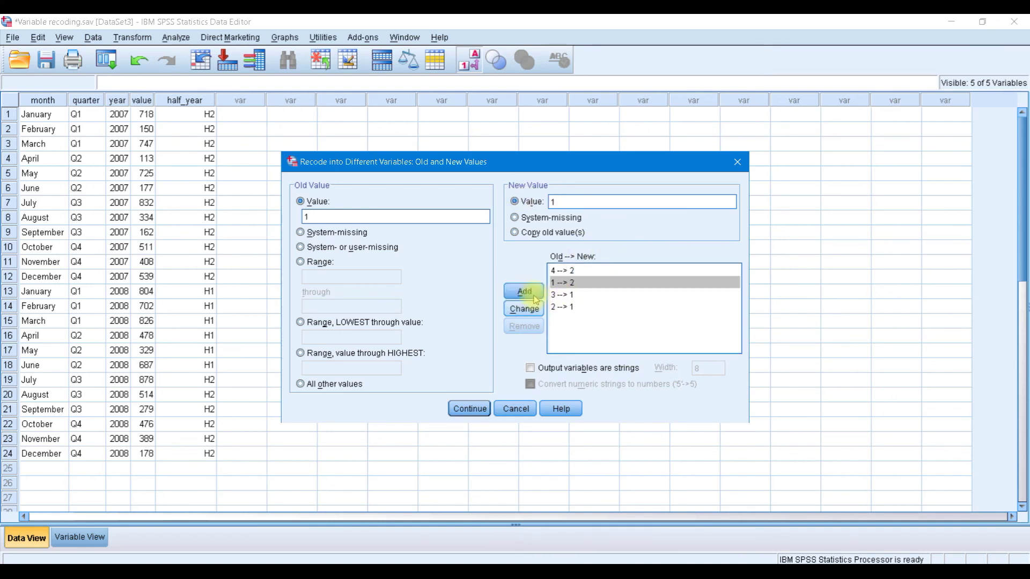
click(524, 309)
click(564, 271)
double_click(569, 200)
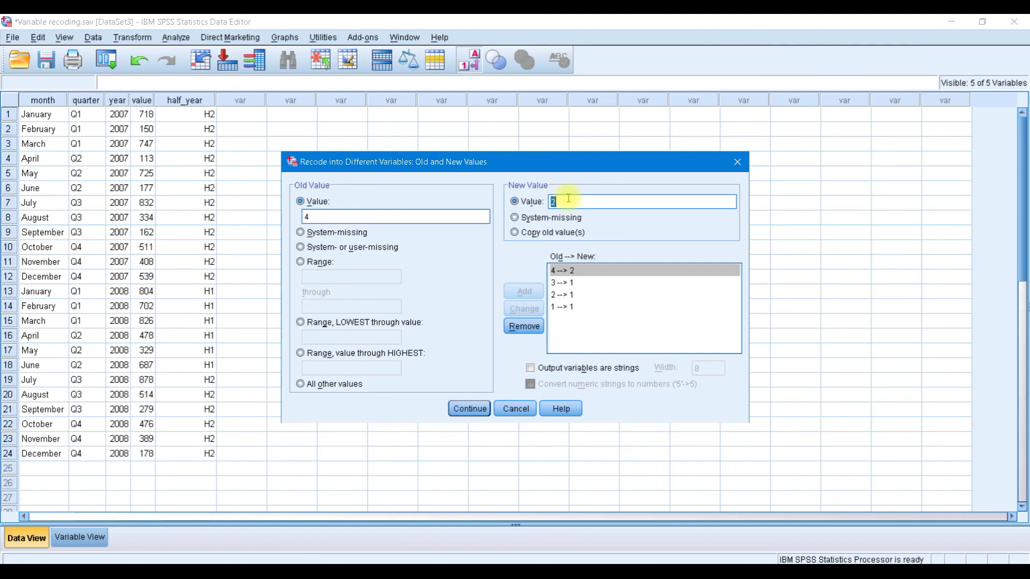
text(1)
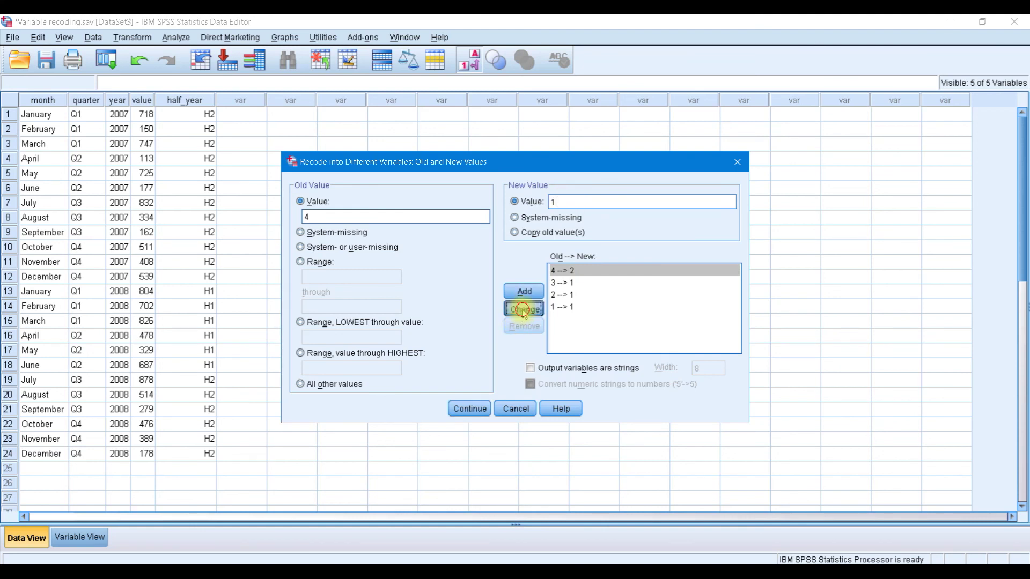
click(524, 309)
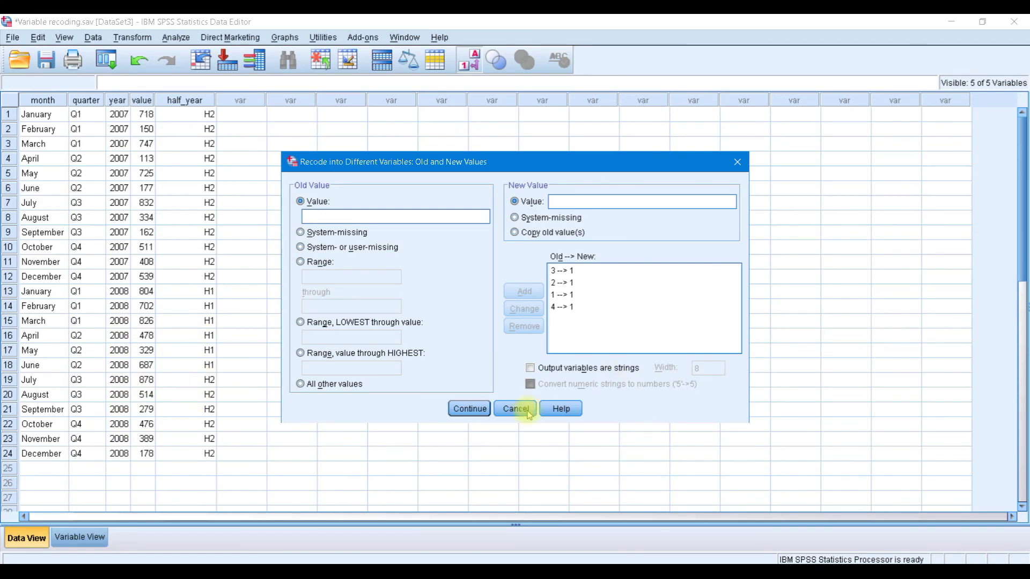
Step: Confirm the all-to-1 mappings and run the year = 2 recode
click(466, 409)
click(438, 393)
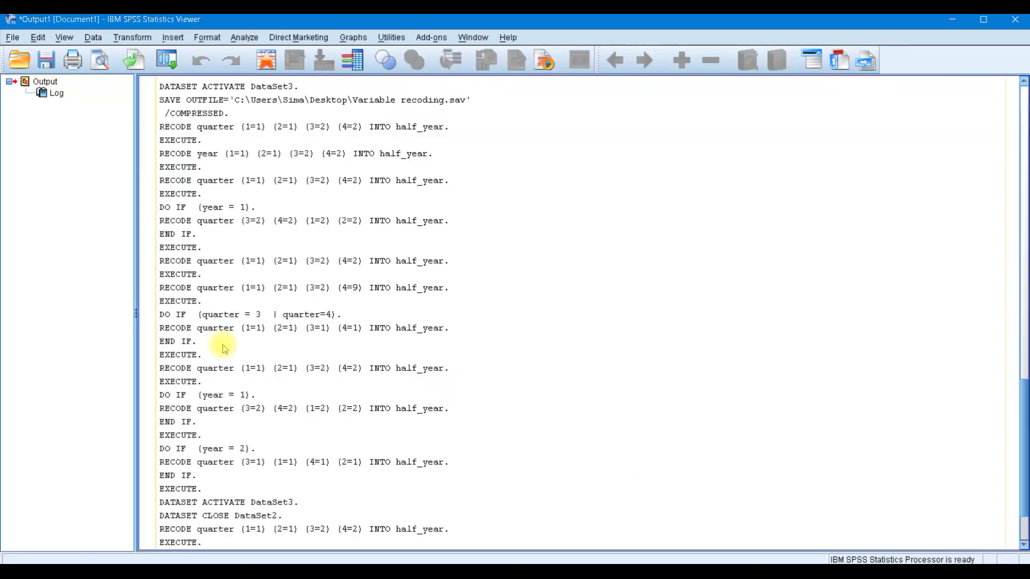